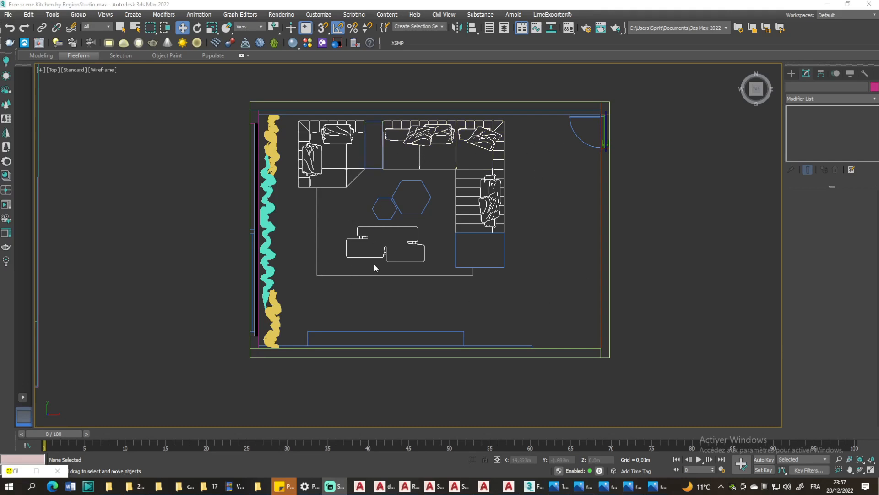
# In the front view, select the five wall and ceiling objects of the room and apply an Edit Poly modifier to them
pyautogui.click(757, 102)
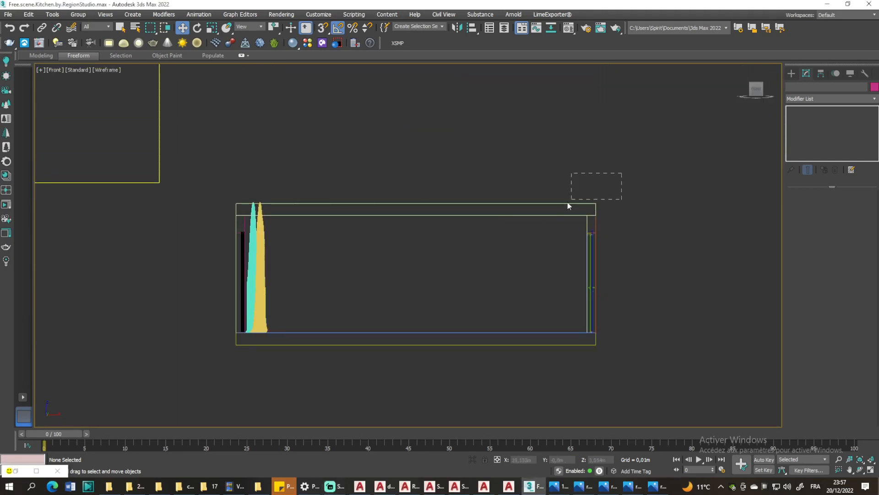
pyautogui.moveTo(567, 207); pyautogui.dragTo(511, 221)
pyautogui.scroll(3, 243, 218)
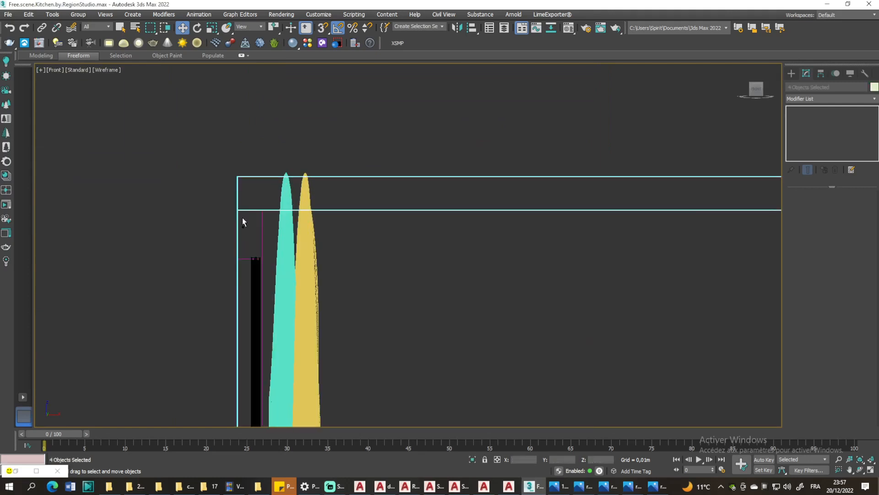
pyautogui.keyDown('ctrl'); pyautogui.click(266, 225); pyautogui.keyUp('ctrl')
pyautogui.scroll(-3, 243, 202)
pyautogui.moveTo(245, 203); pyautogui.dragTo(196, 196, button='middle')
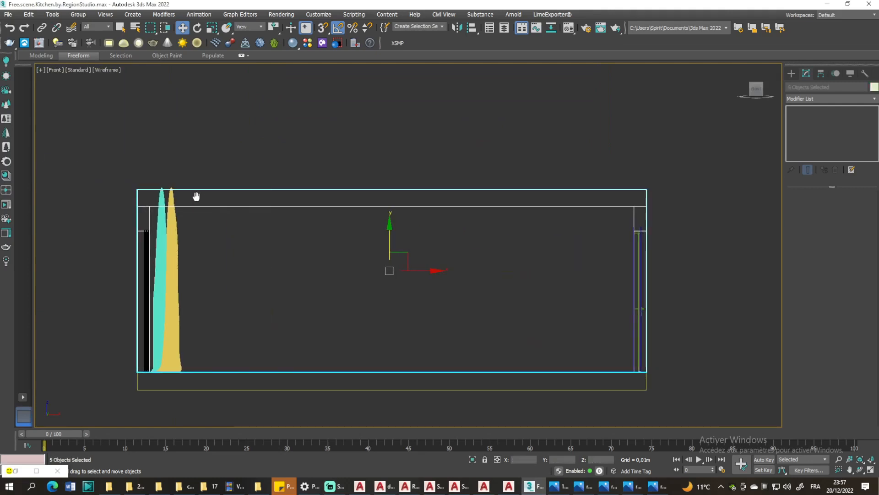
pyautogui.click(805, 99)
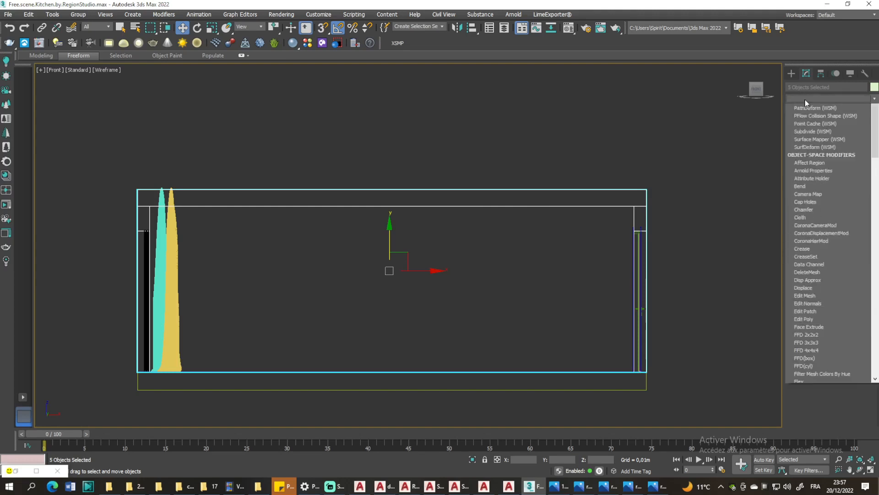
pyautogui.press('e')
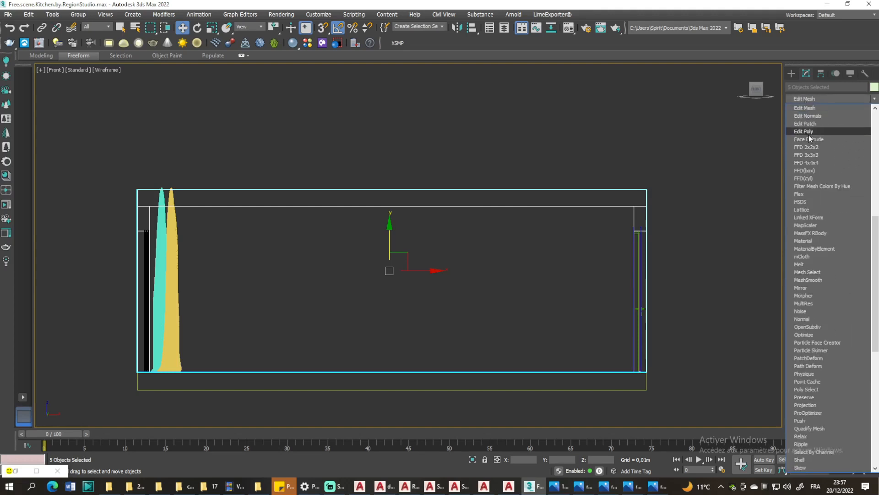
pyautogui.click(806, 132)
# Select the upper vertices of the walls and ceiling and move them straight up to raise the room height
pyautogui.click(807, 267)
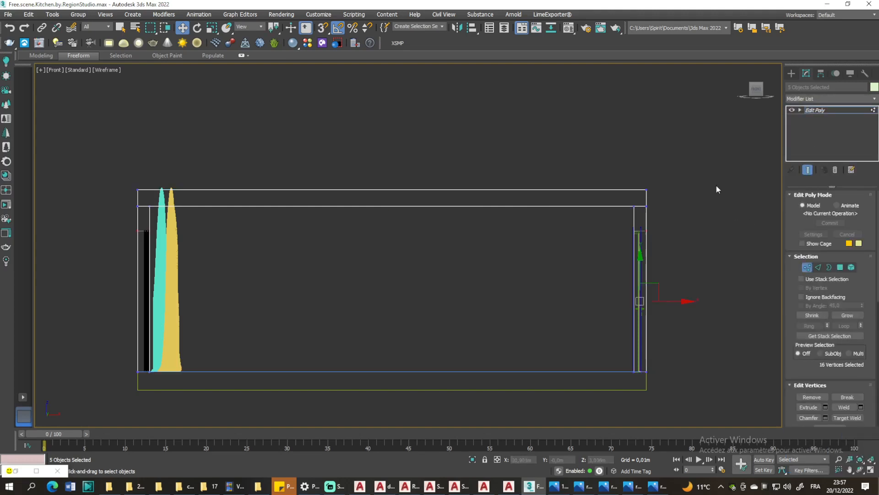
pyautogui.moveTo(717, 170); pyautogui.dragTo(502, 212)
pyautogui.moveTo(52, 213); pyautogui.dragTo(44, 213)
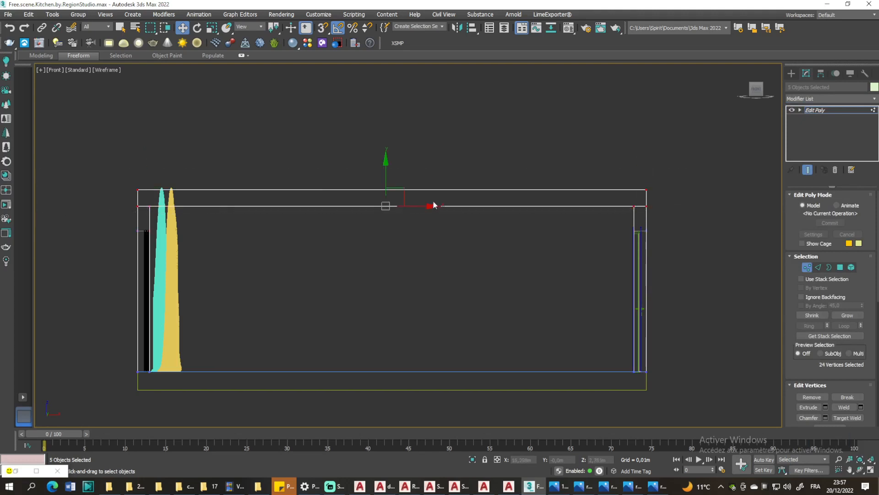
pyautogui.moveTo(386, 168); pyautogui.dragTo(386, 136)
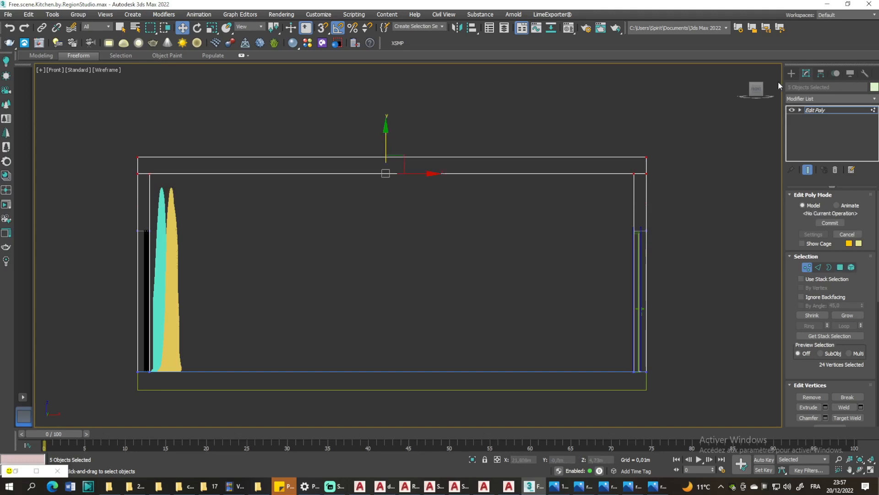
# Scale both curtains vertically so they span from the floor to the underside of the raised ceiling
pyautogui.click(792, 74)
pyautogui.moveTo(197, 197); pyautogui.dragTo(166, 227)
pyautogui.click(212, 27)
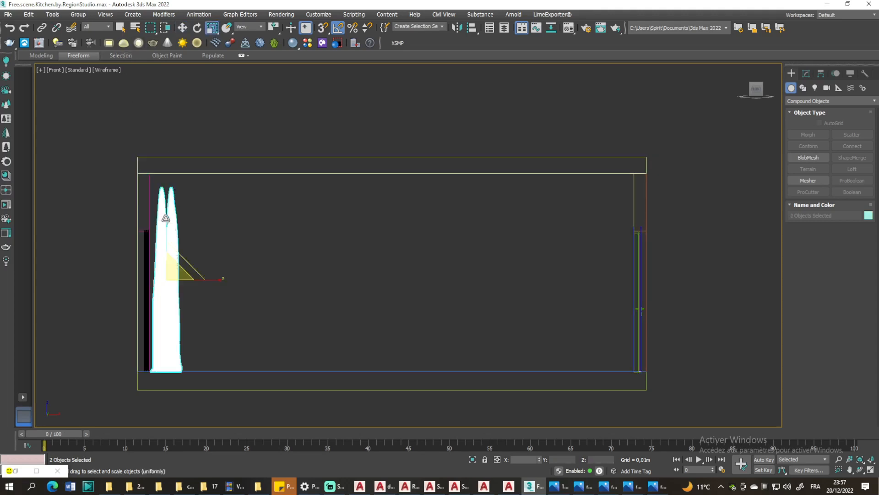
pyautogui.moveTo(168, 230); pyautogui.dragTo(168, 236)
pyautogui.click(182, 28)
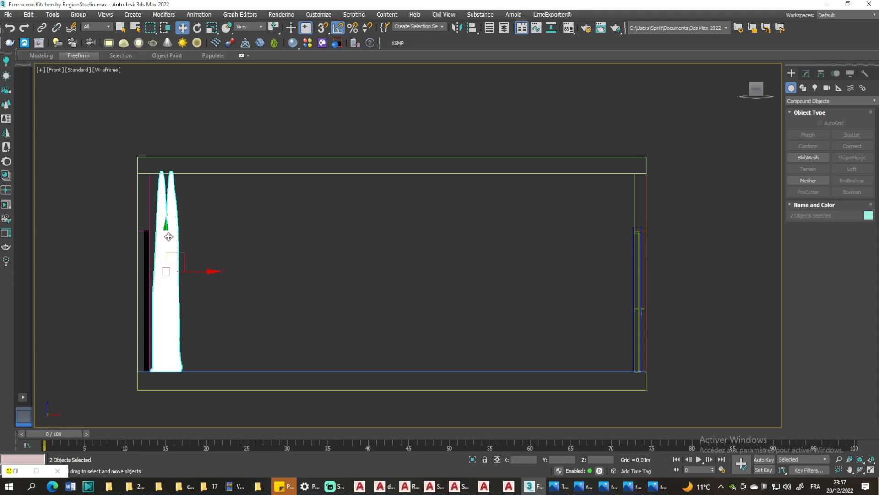
pyautogui.click(212, 28)
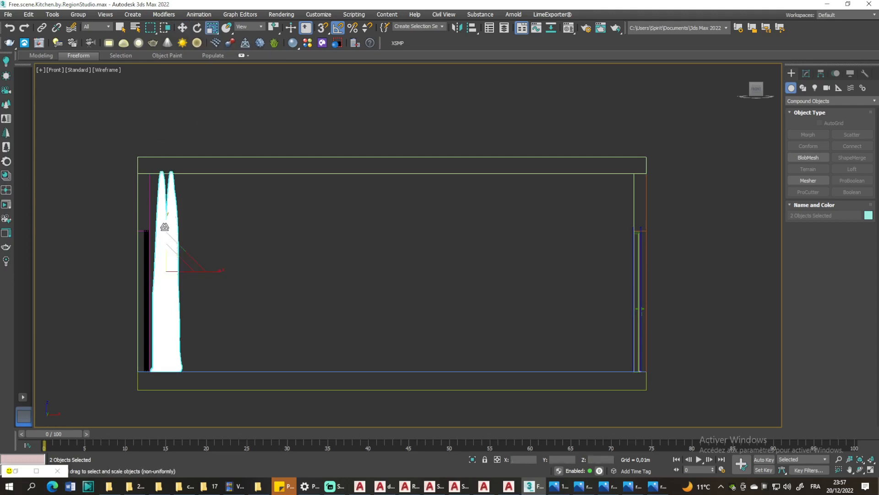
pyautogui.moveTo(166, 225); pyautogui.dragTo(174, 225)
pyautogui.click(185, 29)
pyautogui.scroll(3, 154, 367)
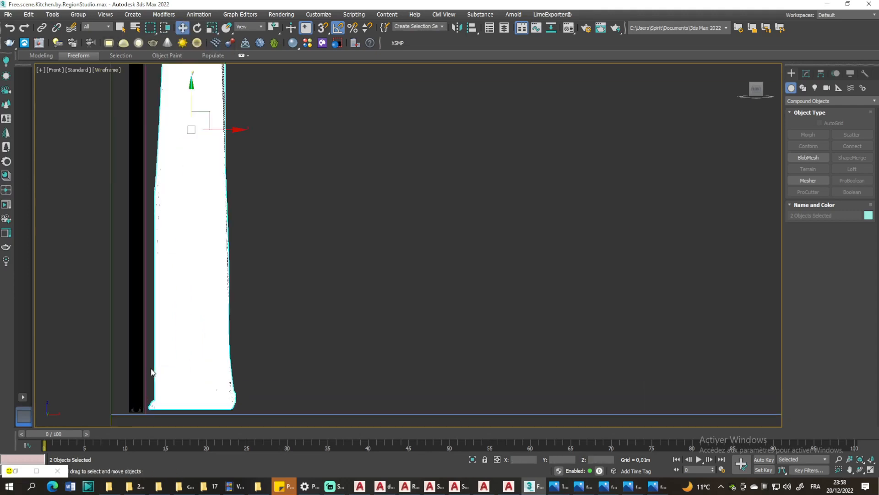
pyautogui.scroll(-3, 169, 367)
pyautogui.moveTo(190, 331); pyautogui.dragTo(148, 377, button='middle')
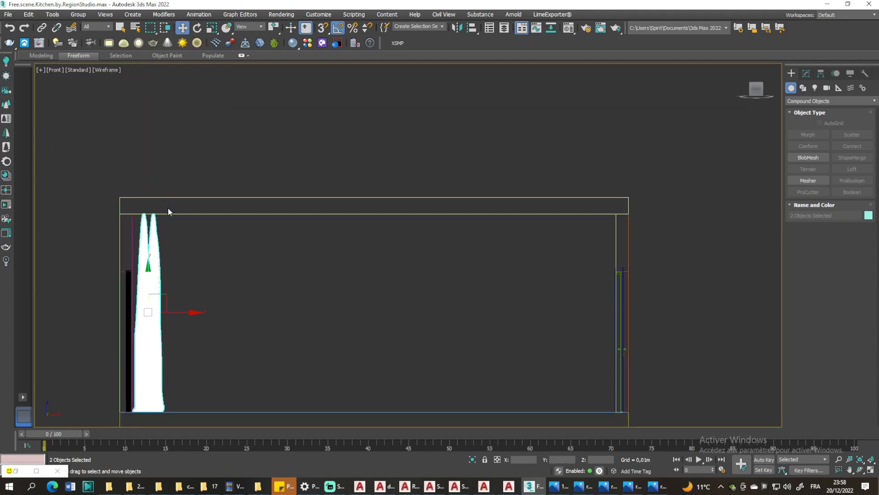
# Narrow both curtains along X and move them about 0.094 m along X towards the window wall
pyautogui.scroll(3, 137, 221)
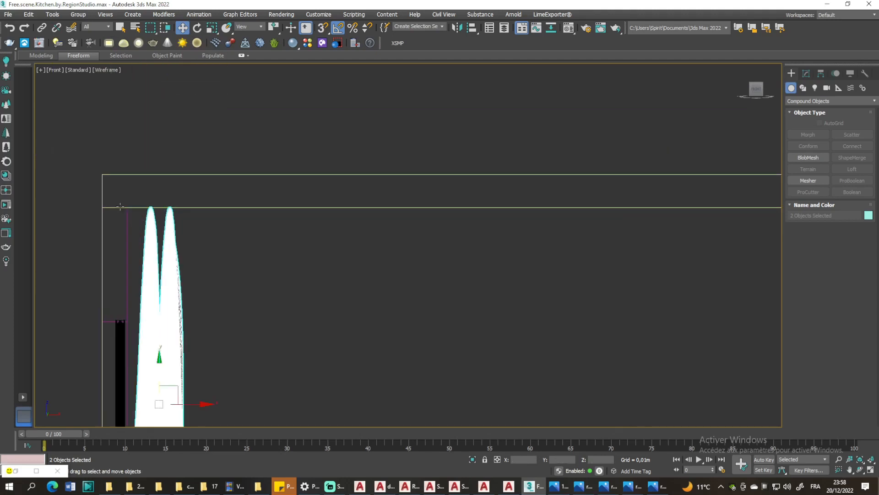
pyautogui.click(212, 27)
pyautogui.moveTo(176, 394); pyautogui.dragTo(208, 326, button='middle')
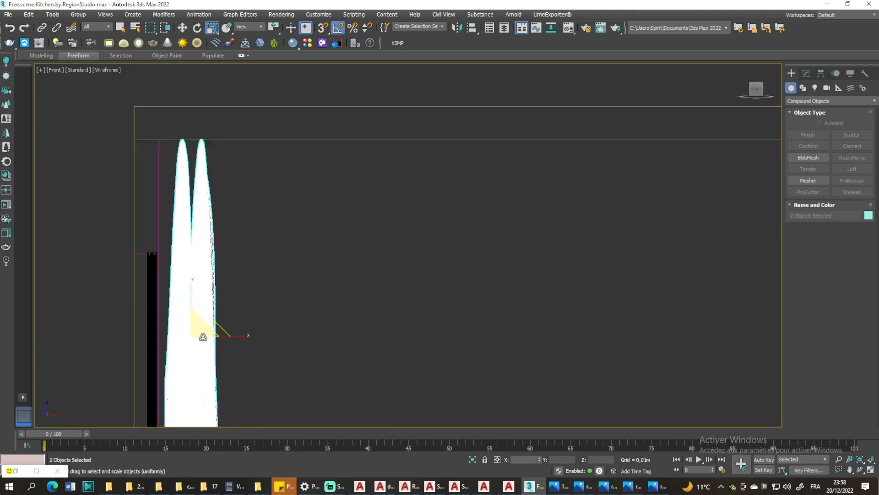
pyautogui.moveTo(231, 337); pyautogui.dragTo(213, 337)
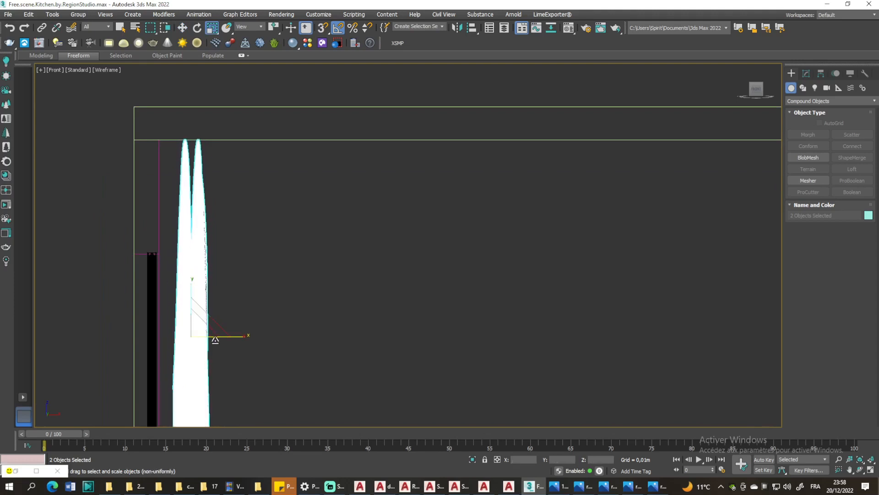
pyautogui.scroll(-2, 223, 244)
pyautogui.moveTo(223, 238); pyautogui.dragTo(232, 191, button='middle')
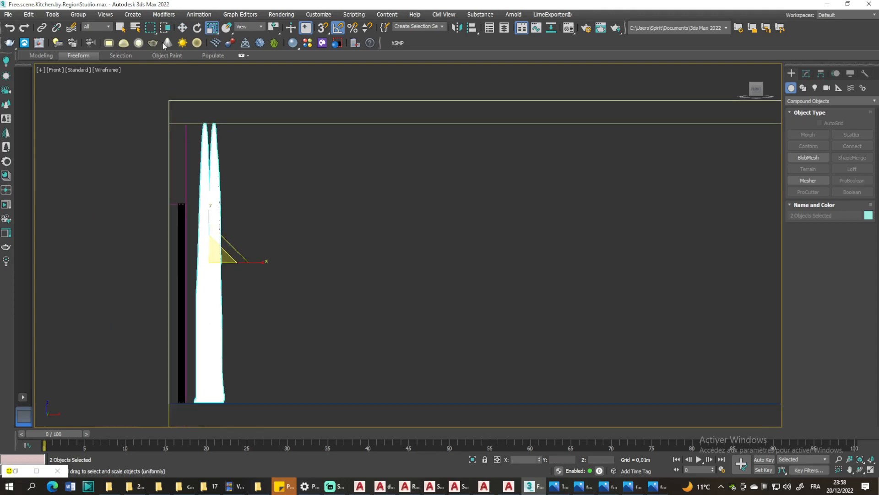
pyautogui.click(182, 28)
pyautogui.moveTo(248, 265); pyautogui.dragTo(239, 264)
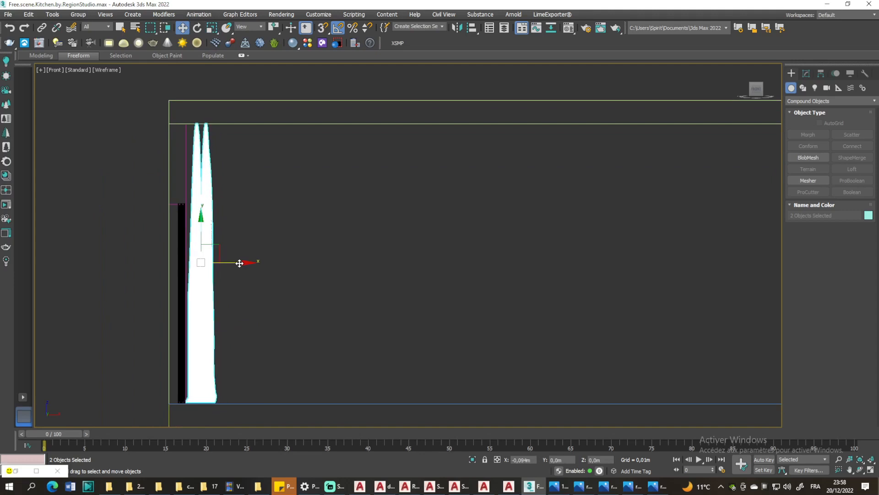
# In the top view, create a box about 5.29 m by 7.42 m inside the room beside the curtains and set its height to 0,25 m
pyautogui.press('t')
pyautogui.scroll(-2, 253, 250)
pyautogui.moveTo(491, 159); pyautogui.dragTo(369, 152, button='middle')
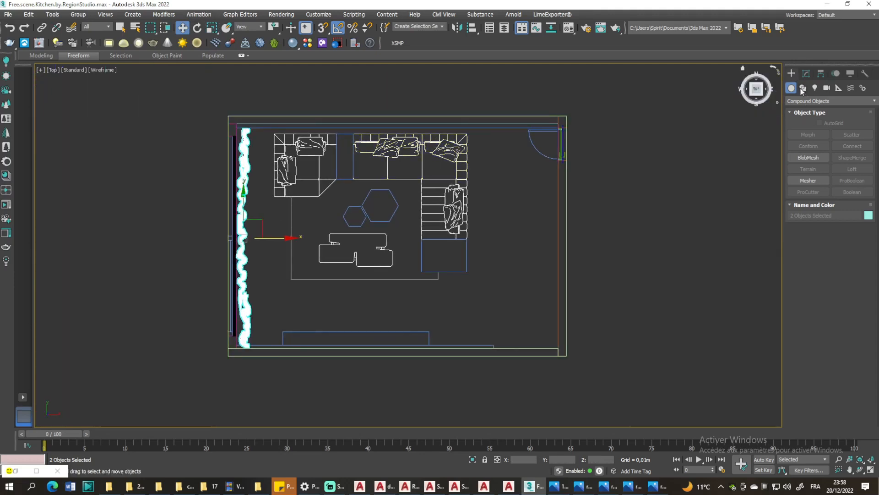
pyautogui.click(806, 75)
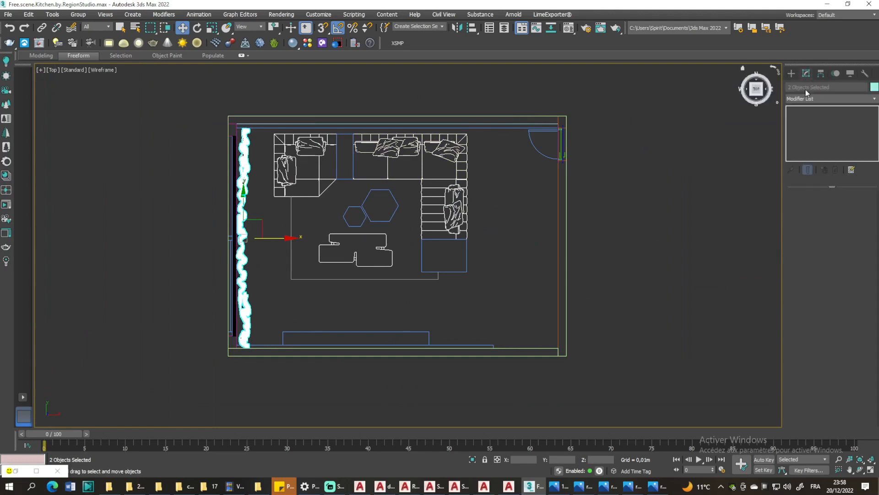
pyautogui.click(791, 74)
pyautogui.click(829, 101)
pyautogui.click(806, 108)
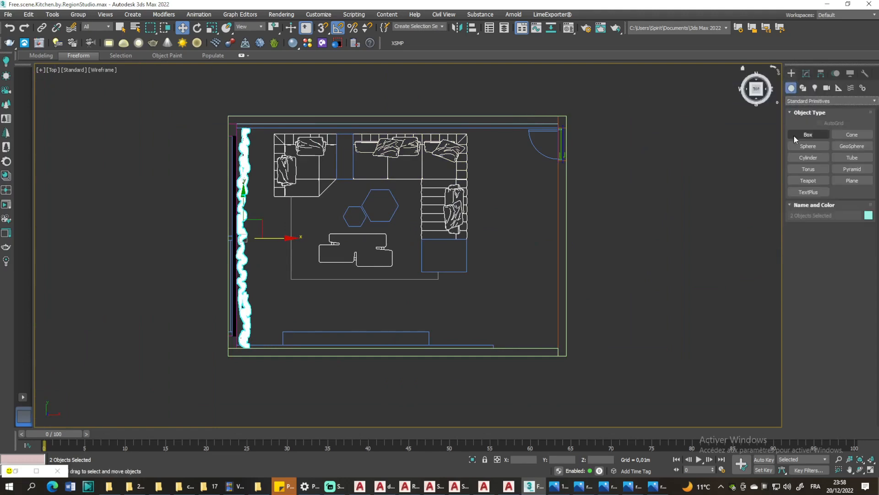
pyautogui.click(793, 134)
pyautogui.scroll(2, 281, 141)
pyautogui.moveTo(280, 141); pyautogui.dragTo(247, 113, button='middle')
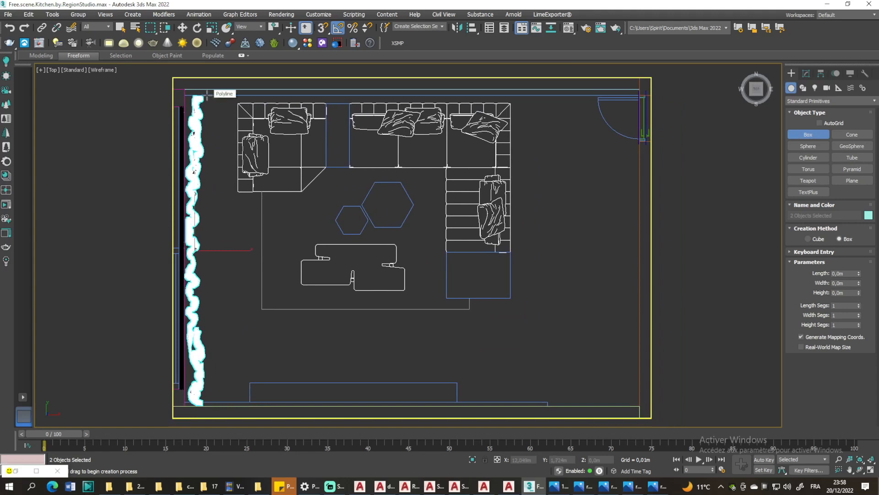
pyautogui.moveTo(208, 93); pyautogui.dragTo(634, 400)
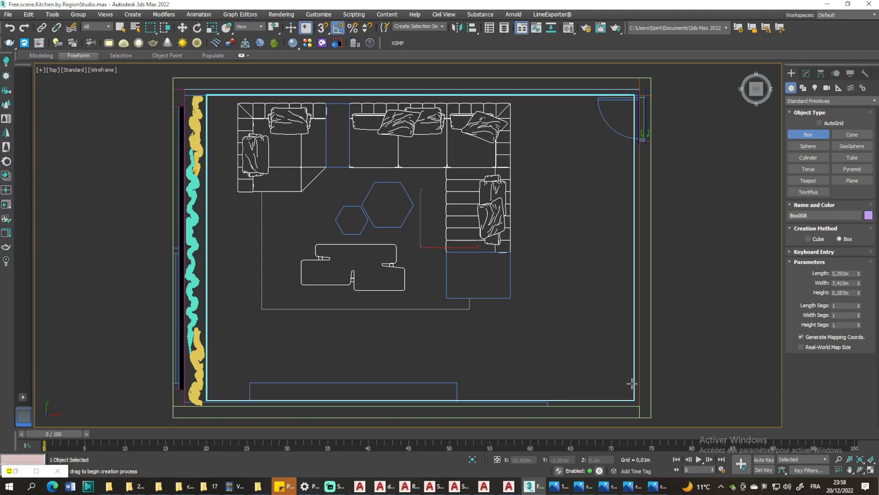
pyautogui.doubleClick(838, 293)
pyautogui.write('0,25')
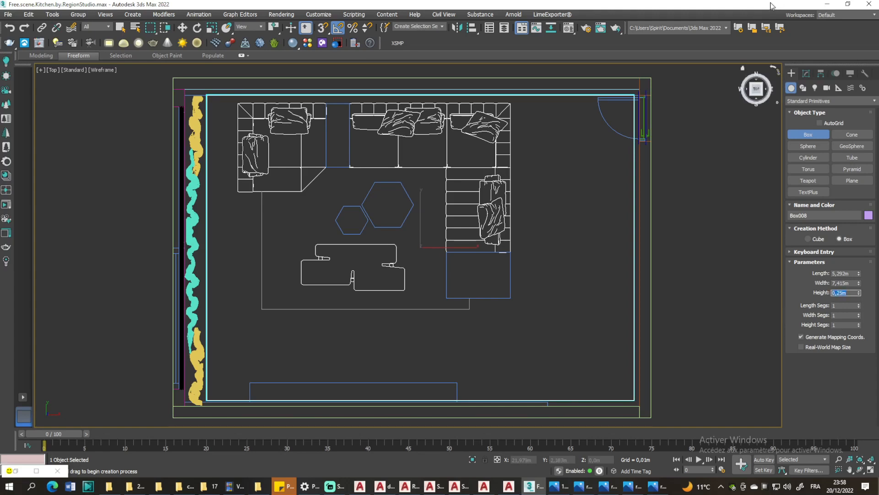
# In the front view, move the box up about 3.03 m so its top slightly overlaps the underside of the ceiling
pyautogui.click(758, 99)
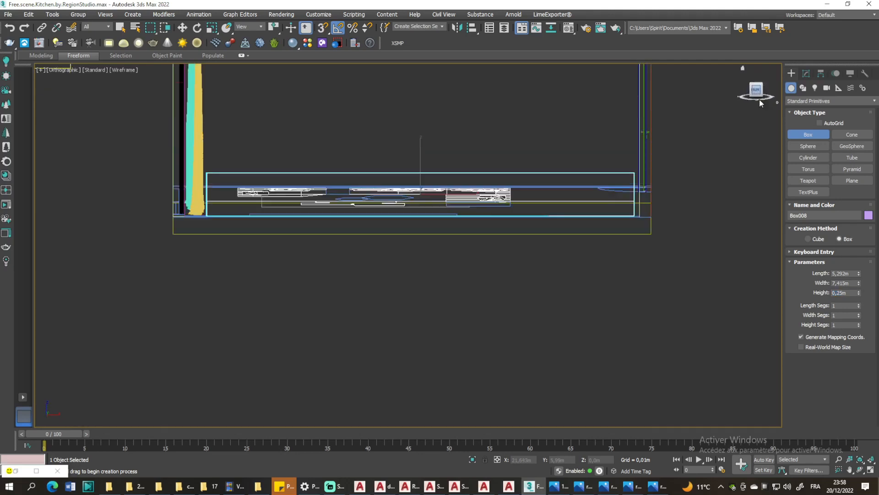
pyautogui.click(181, 28)
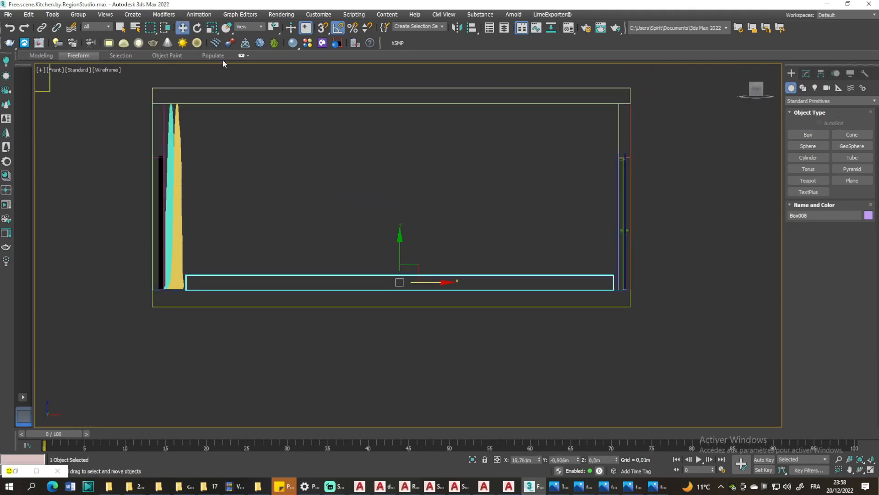
pyautogui.moveTo(399, 248); pyautogui.dragTo(381, 78)
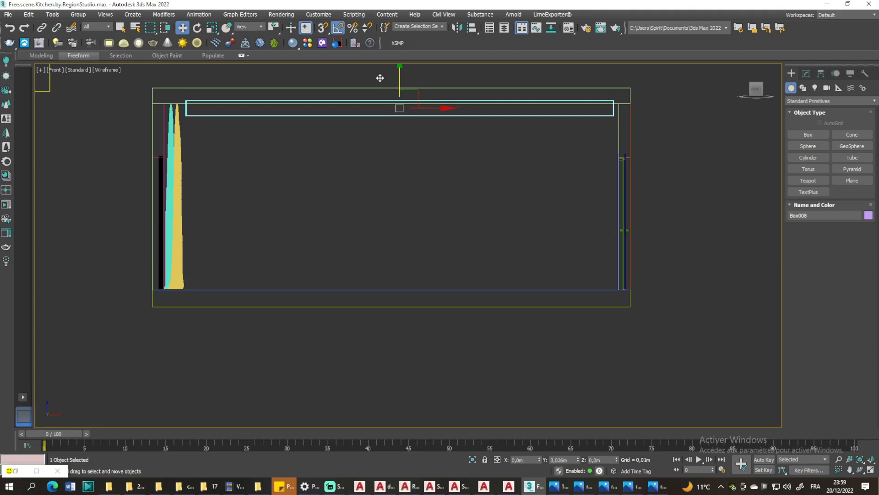
pyautogui.moveTo(380, 78); pyautogui.dragTo(380, 76)
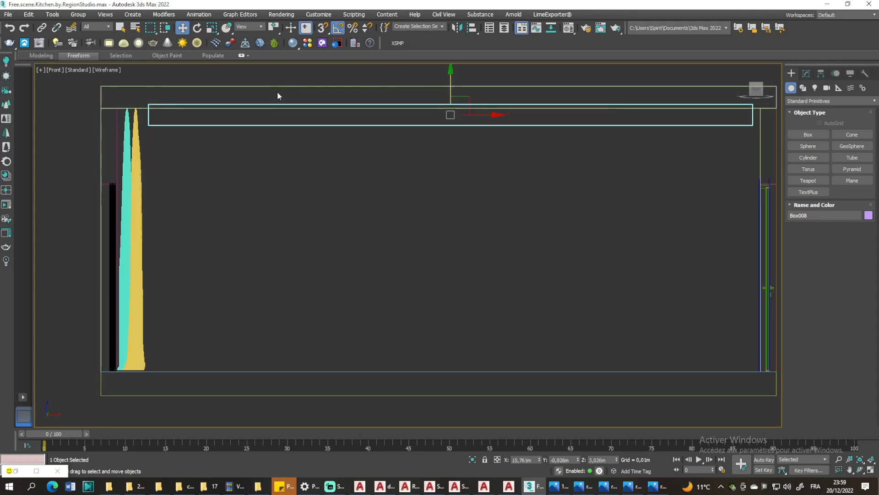
pyautogui.scroll(2, 277, 92)
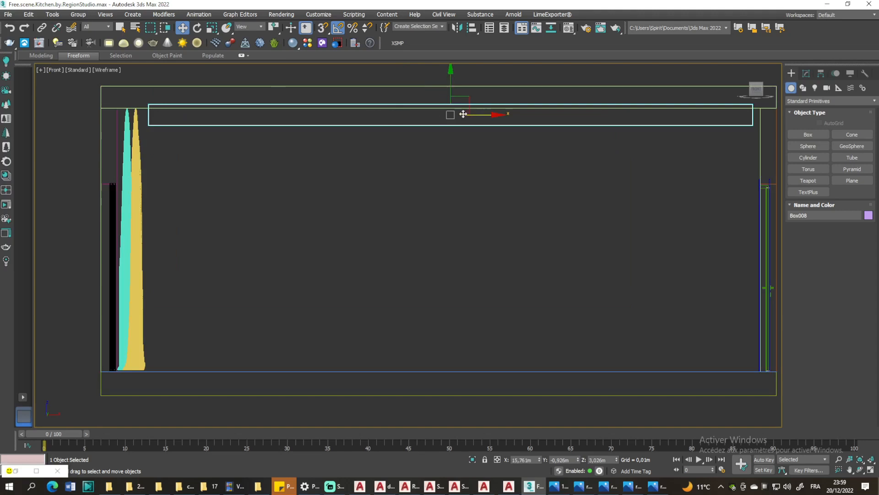
pyautogui.moveTo(462, 114); pyautogui.dragTo(426, 119, button='middle')
pyautogui.scroll(4, 717, 113)
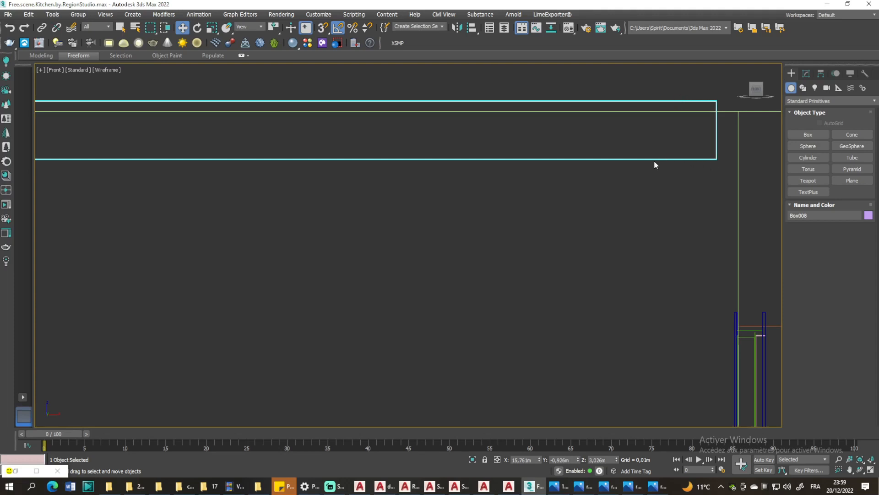
# In the top view, clone the box as a single copy scaled to about 90% in X and Y, keeping its height
pyautogui.press('t')
pyautogui.moveTo(503, 161); pyautogui.dragTo(486, 161, button='middle')
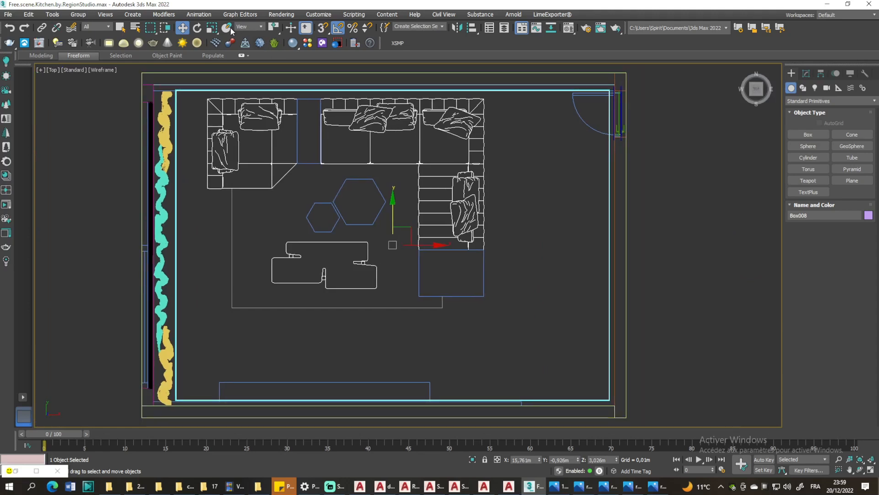
pyautogui.click(212, 27)
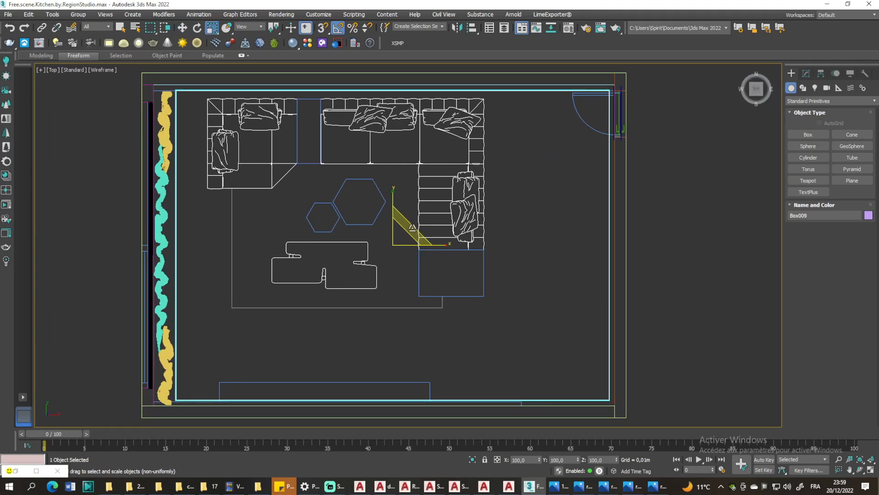
pyautogui.moveTo(412, 228); pyautogui.dragTo(408, 230)
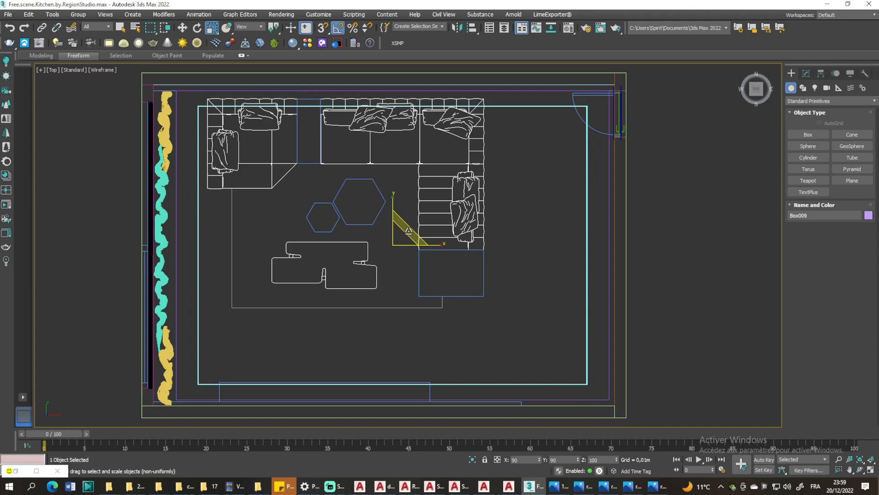
pyautogui.keyDown('shift'); pyautogui.moveTo(409, 231); pyautogui.dragTo(408, 231); pyautogui.keyUp('shift')
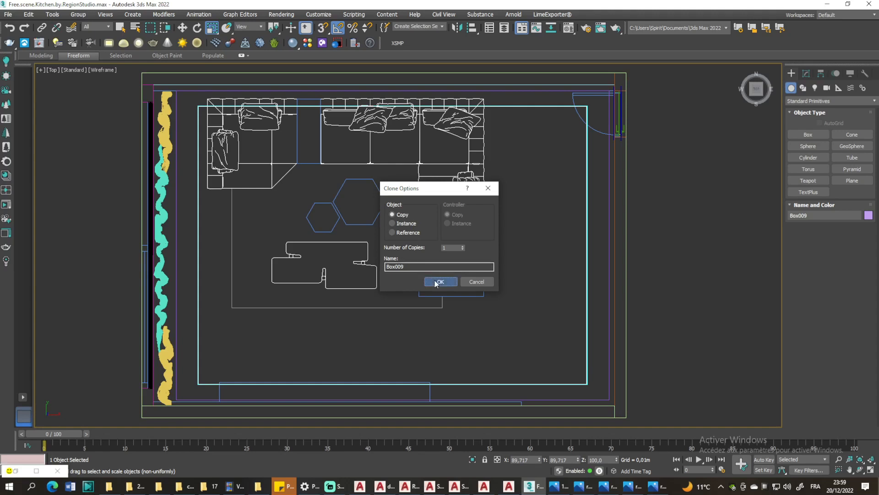
pyautogui.click(439, 282)
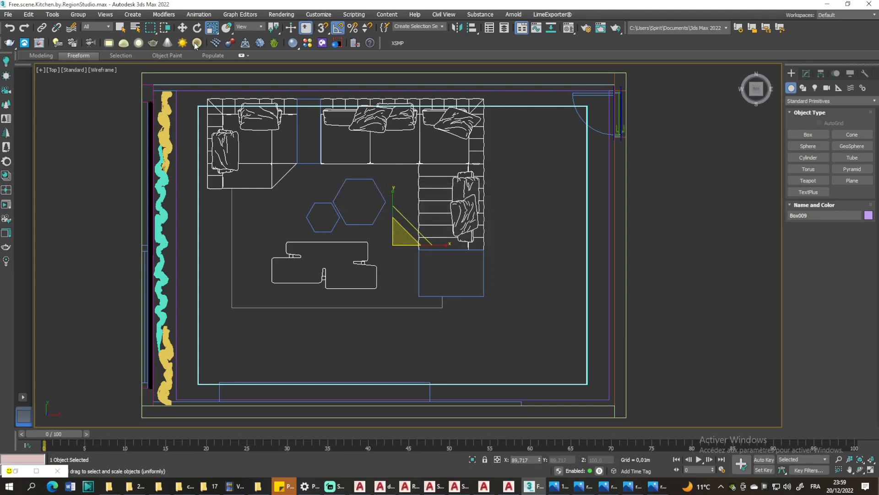
# In the front view, scale the smaller box to about half its height and raise it to about Z 3.142 m
pyautogui.click(401, 232)
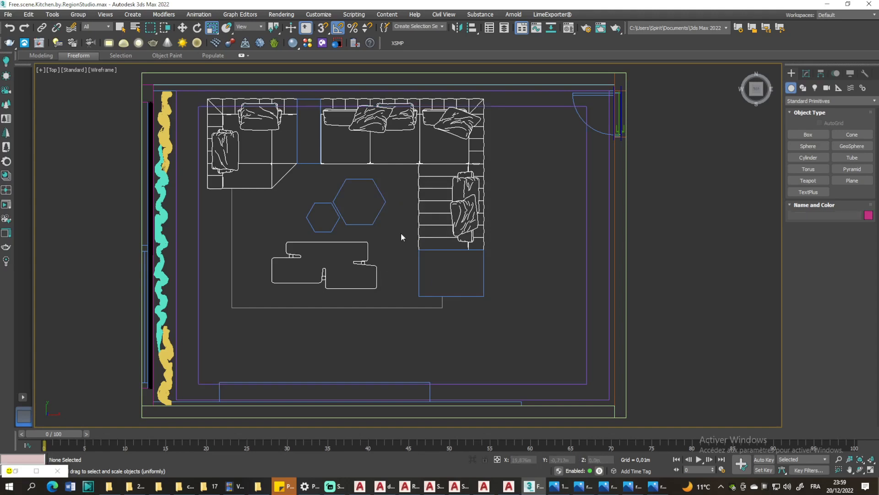
pyautogui.click(535, 108)
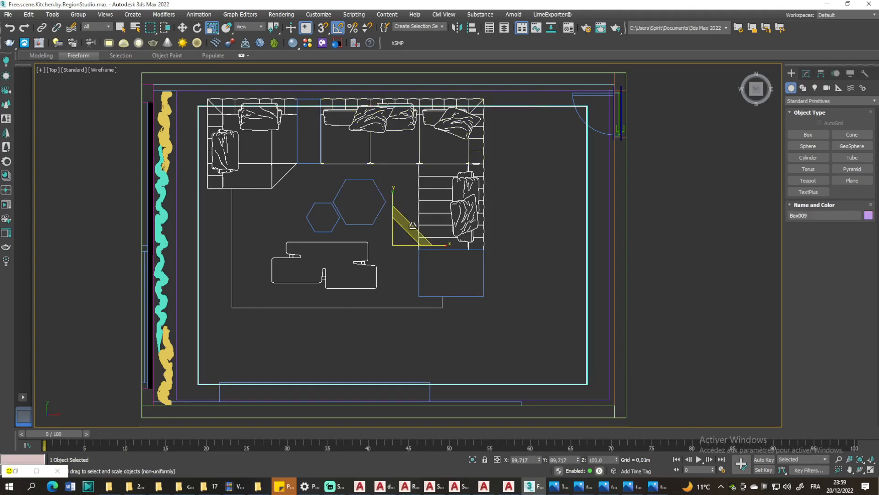
pyautogui.moveTo(413, 225)
pyautogui.mouseDown()
pyautogui.moveTo(403, 223)
pyautogui.moveTo(433, 230)
pyautogui.moveTo(424, 236)
pyautogui.mouseUp()
pyautogui.rightClick(424, 235)
pyautogui.click(757, 102)
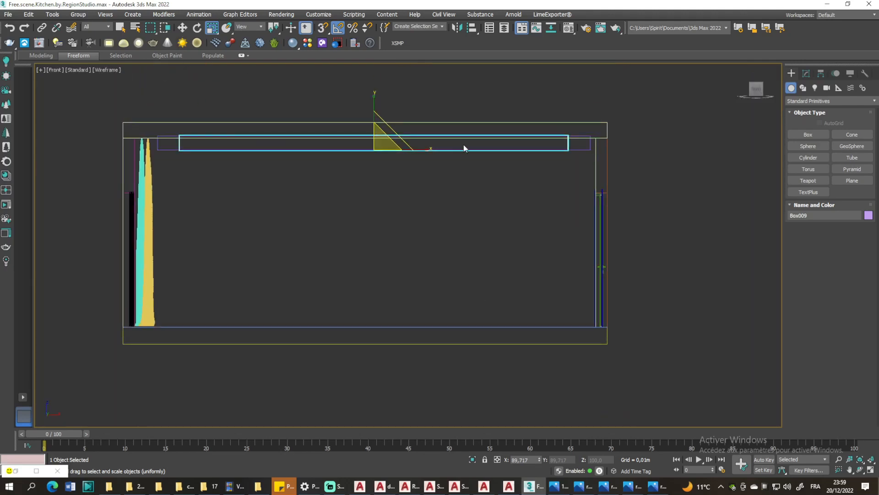
pyautogui.moveTo(374, 111)
pyautogui.mouseDown()
pyautogui.moveTo(372, 130)
pyautogui.moveTo(377, 111)
pyautogui.mouseUp()
pyautogui.press('w')
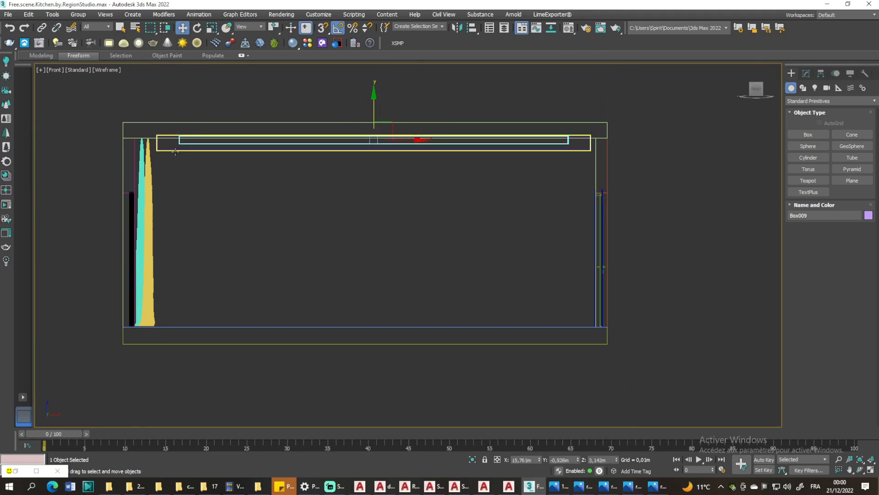
# Lower the larger box to about Z 2.898 m so its top just overlaps the underside of the smaller box
pyautogui.moveTo(175, 152); pyautogui.dragTo(175, 159)
pyautogui.scroll(3, 389, 137)
pyautogui.moveTo(661, 150); pyautogui.dragTo(459, 170, button='middle')
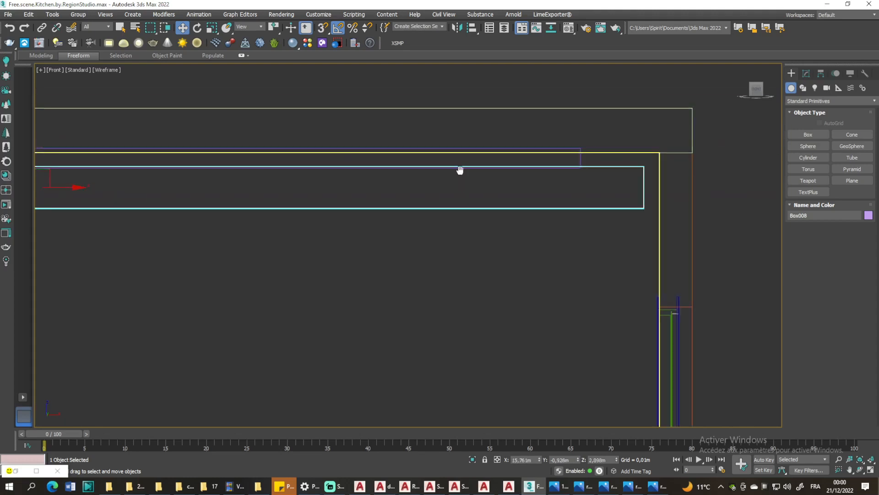
pyautogui.scroll(2, 644, 168)
pyautogui.scroll(-4, 629, 172)
pyautogui.scroll(2, 598, 165)
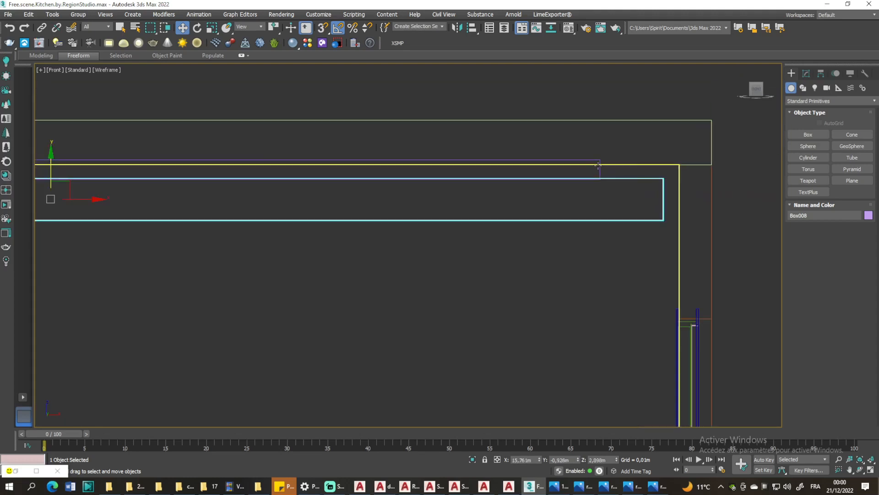
pyautogui.scroll(3, 623, 173)
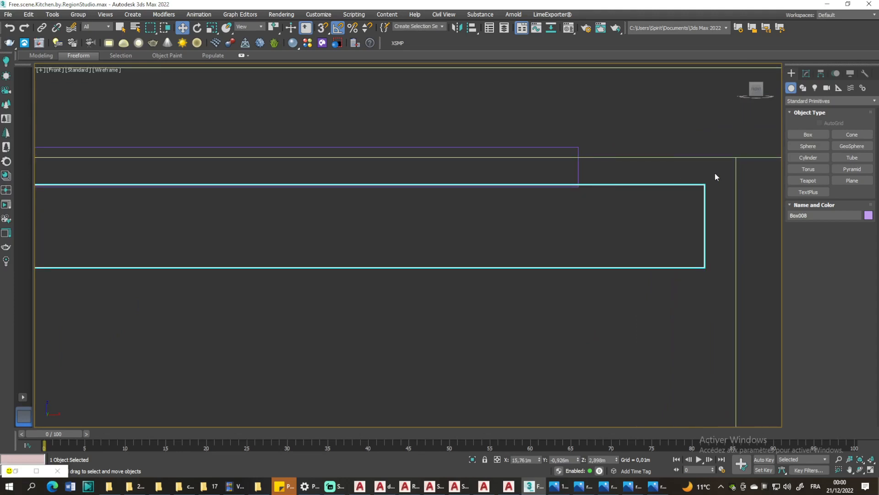
pyautogui.press('z')
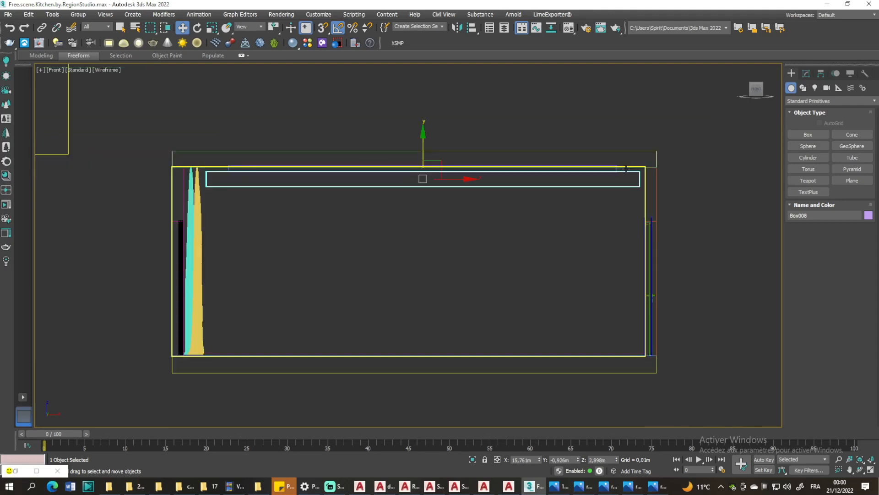
pyautogui.scroll(3, 475, 185)
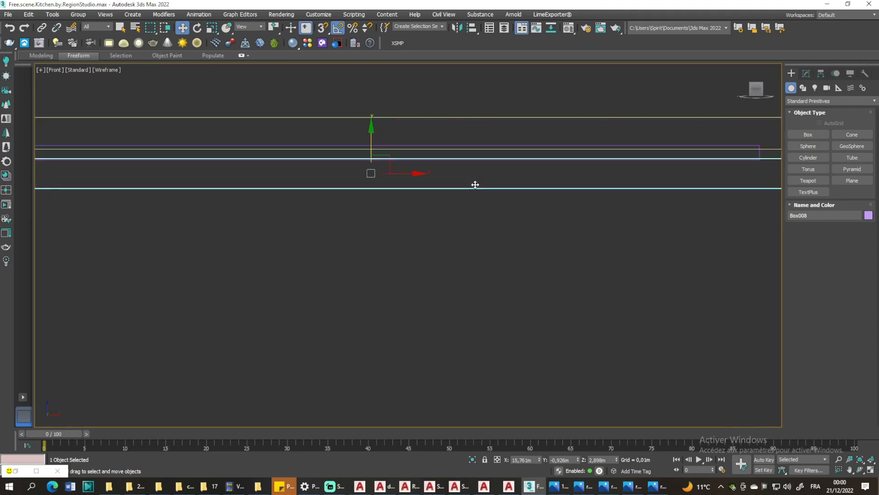
pyautogui.scroll(-2, 476, 185)
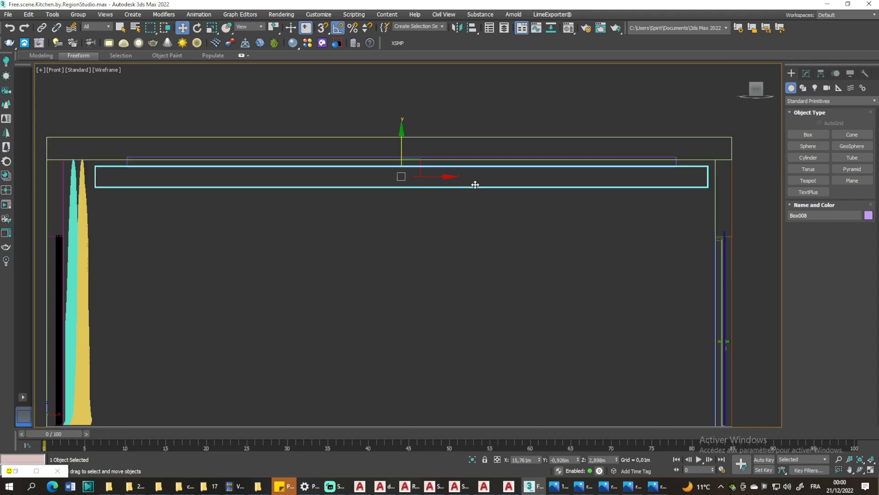
# Isolate the larger box, show it shaded from below, and add an Edit Poly modifier to it
pyautogui.rightClick(419, 184)
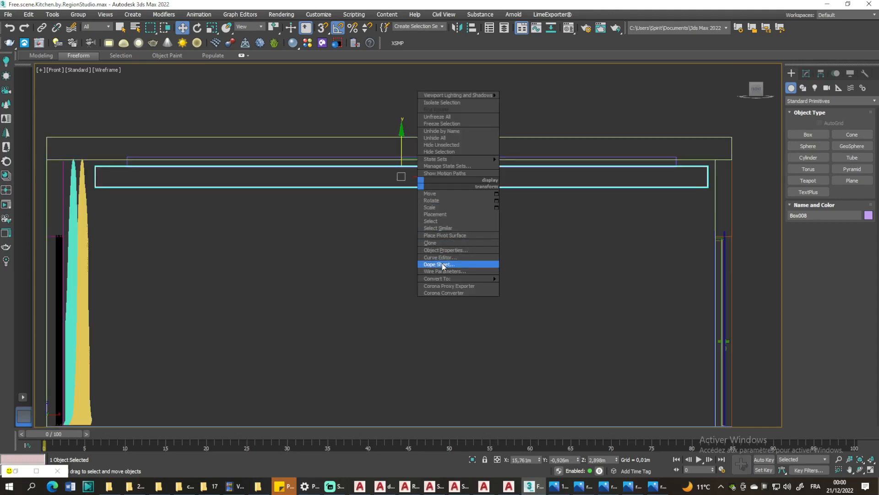
pyautogui.click(444, 102)
pyautogui.press('F3')
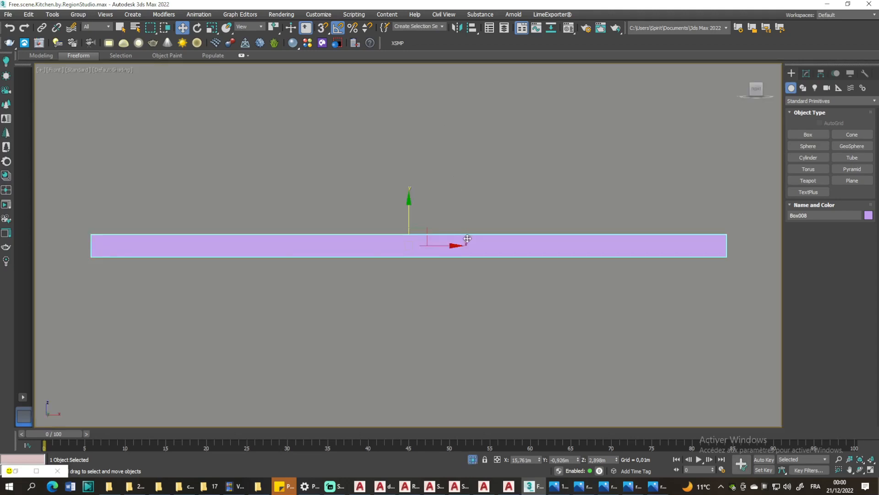
pyautogui.keyDown('alt'); pyautogui.moveTo(466, 240); pyautogui.dragTo(432, 201, button='middle'); pyautogui.keyUp('alt')
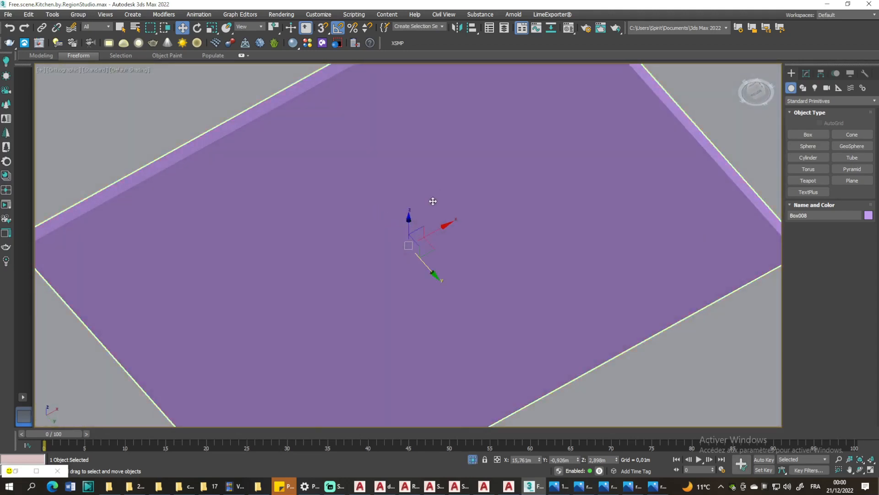
pyautogui.press('z')
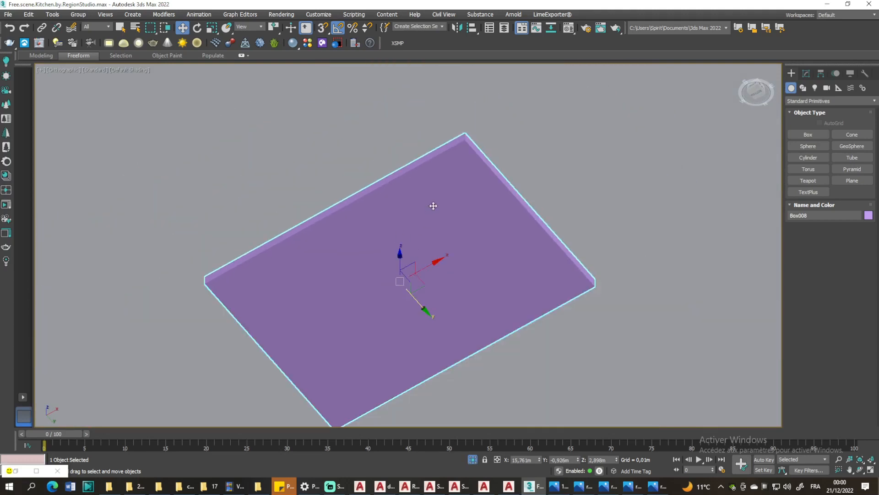
pyautogui.click(807, 73)
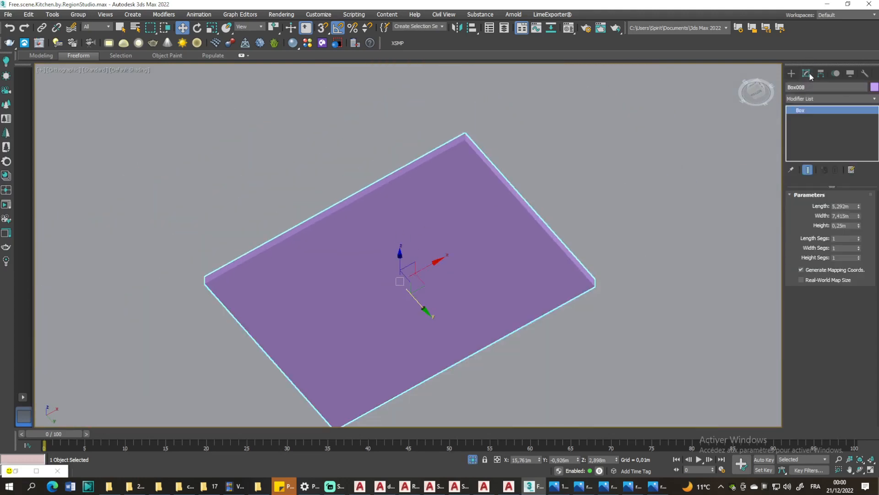
pyautogui.click(800, 99)
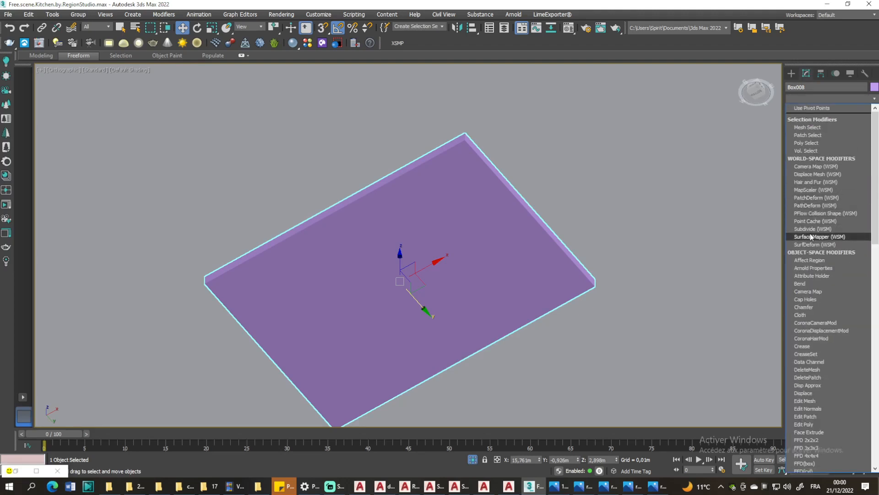
pyautogui.write('esh')
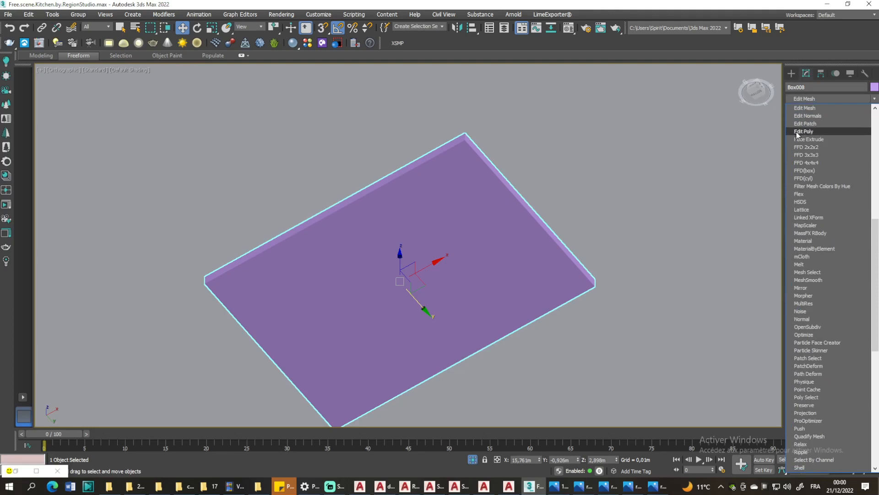
pyautogui.click(797, 133)
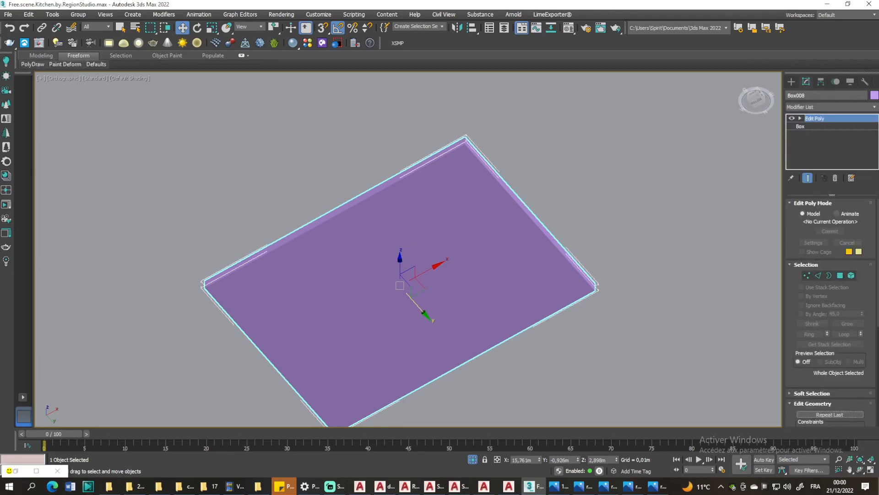
pyautogui.click(807, 275)
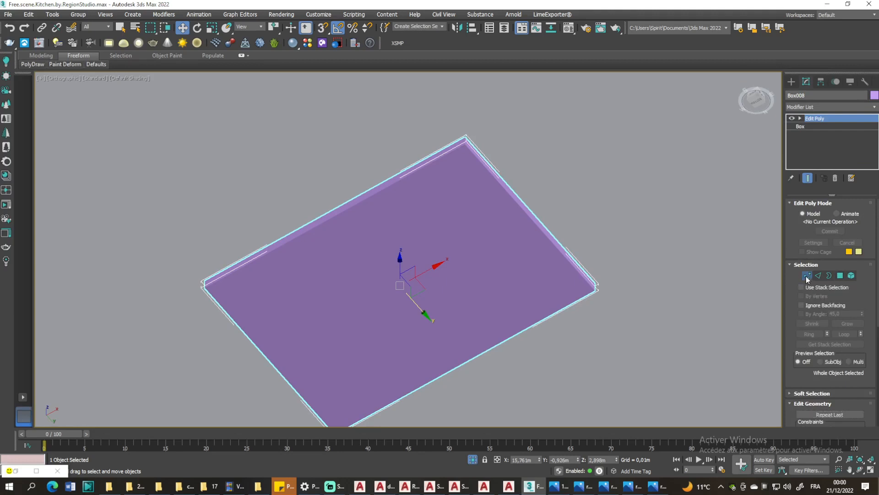
pyautogui.moveTo(453, 149); pyautogui.dragTo(531, 112)
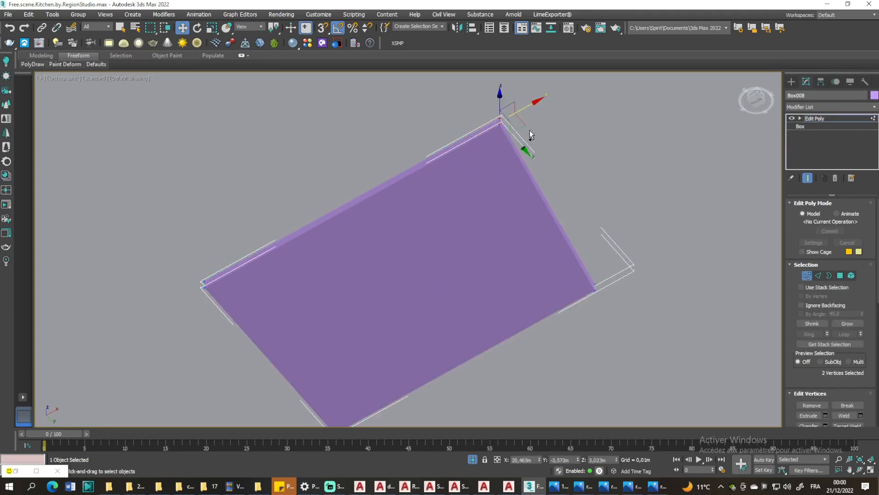
pyautogui.hotkey('ctrl', 'z')
# Inset the larger box's underside polygon by about 1.106 m
pyautogui.click(845, 275)
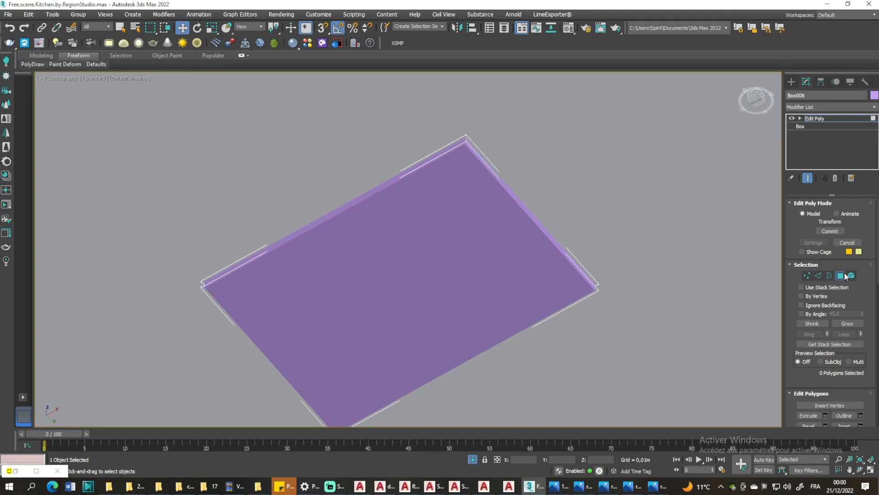
pyautogui.click(504, 253)
pyautogui.moveTo(527, 291); pyautogui.dragTo(522, 212, button='middle')
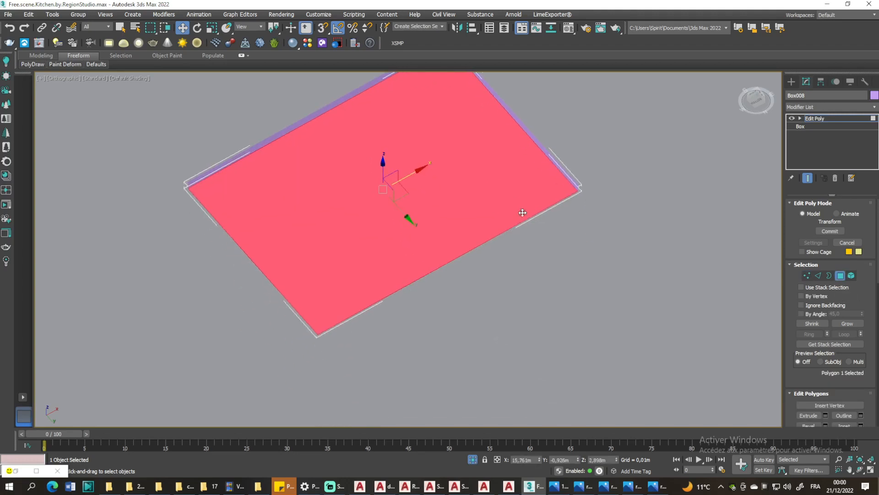
pyautogui.scroll(-5, 865, 323)
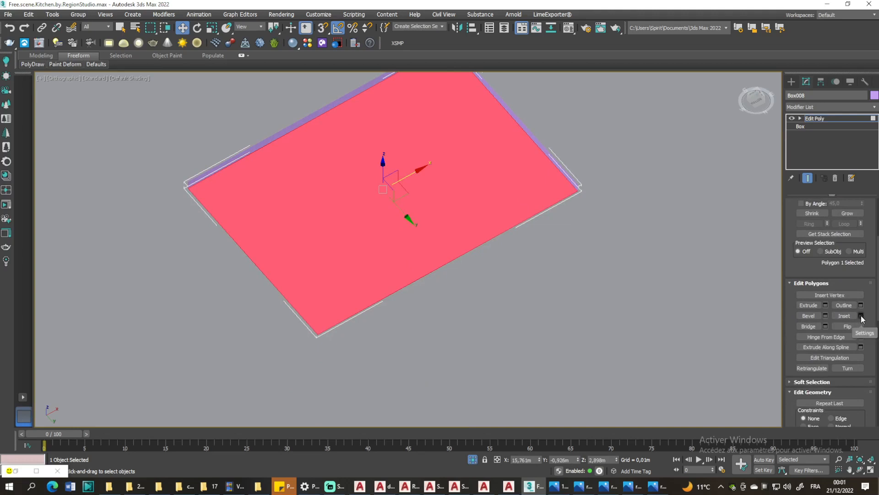
pyautogui.click(862, 317)
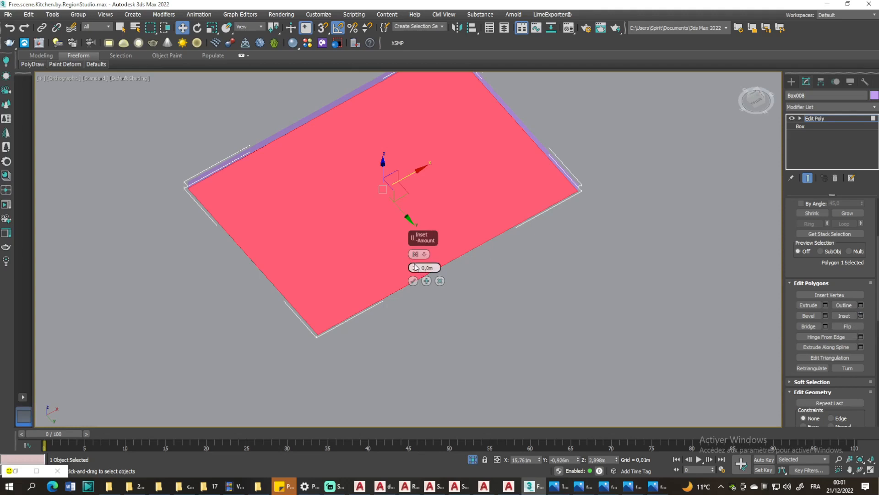
pyautogui.moveTo(416, 267); pyautogui.dragTo(426, 219)
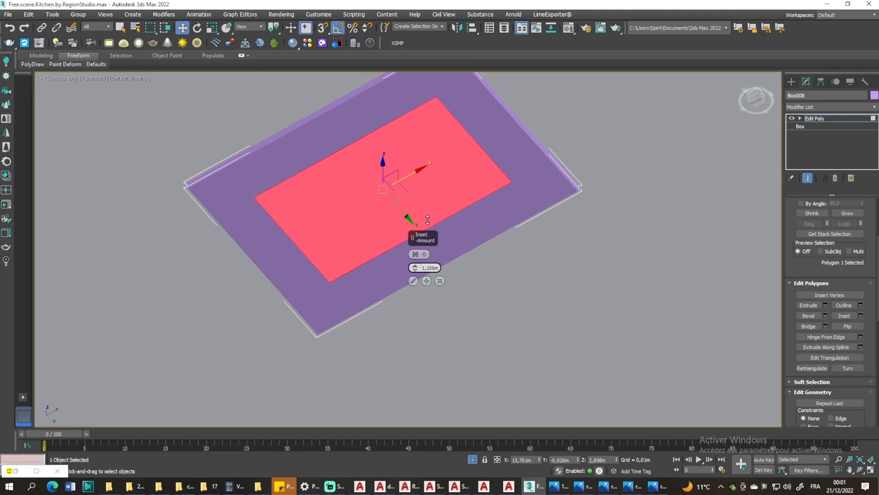
pyautogui.click(413, 281)
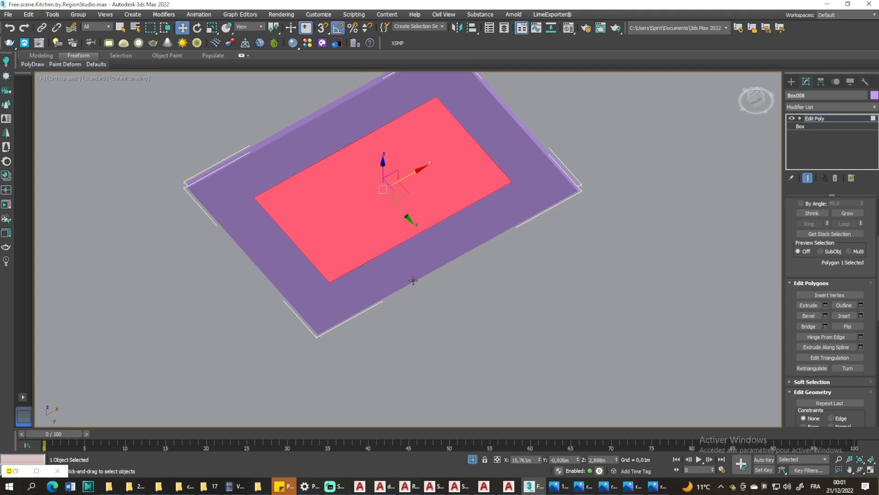
# Extrude the inset polygon about 0.19 m inward to form a recess and leave polygon editing
pyautogui.click(827, 305)
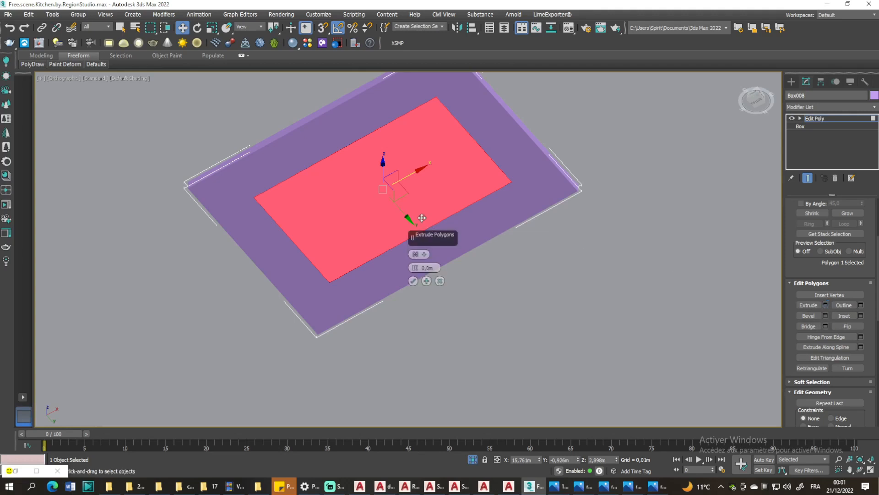
pyautogui.moveTo(416, 267)
pyautogui.mouseDown()
pyautogui.moveTo(416, 255)
pyautogui.moveTo(420, 275)
pyautogui.mouseUp()
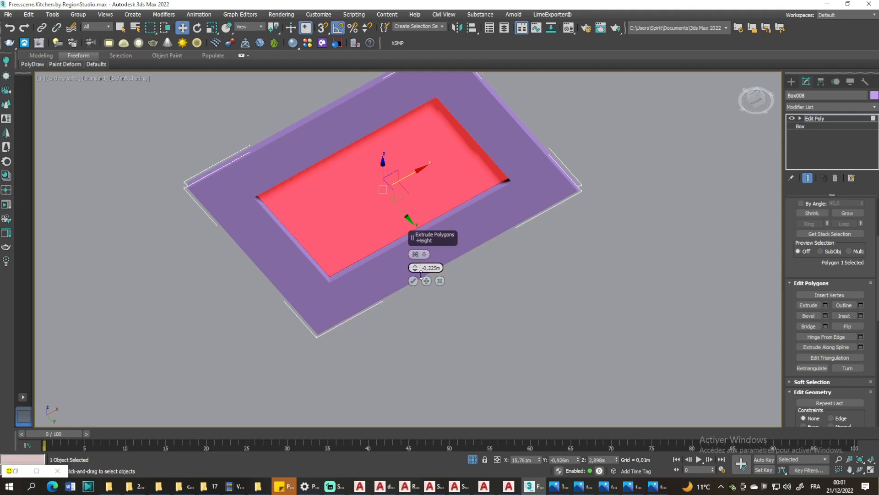
pyautogui.moveTo(422, 274)
pyautogui.mouseDown()
pyautogui.moveTo(423, 265)
pyautogui.moveTo(425, 274)
pyautogui.mouseUp()
pyautogui.click(413, 282)
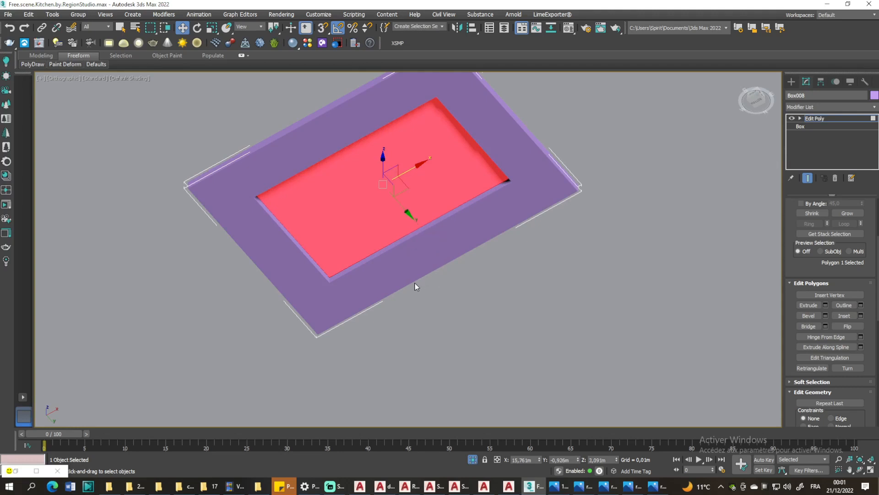
pyautogui.click(792, 81)
pyautogui.moveTo(462, 163)
pyautogui.keyDown('alt'); pyautogui.mouseDown(button='middle')
pyautogui.moveTo(453, 167)
pyautogui.moveTo(457, 157)
pyautogui.moveTo(475, 199)
pyautogui.moveTo(456, 159)
pyautogui.moveTo(466, 165)
pyautogui.mouseUp(button='middle'); pyautogui.keyUp('alt')
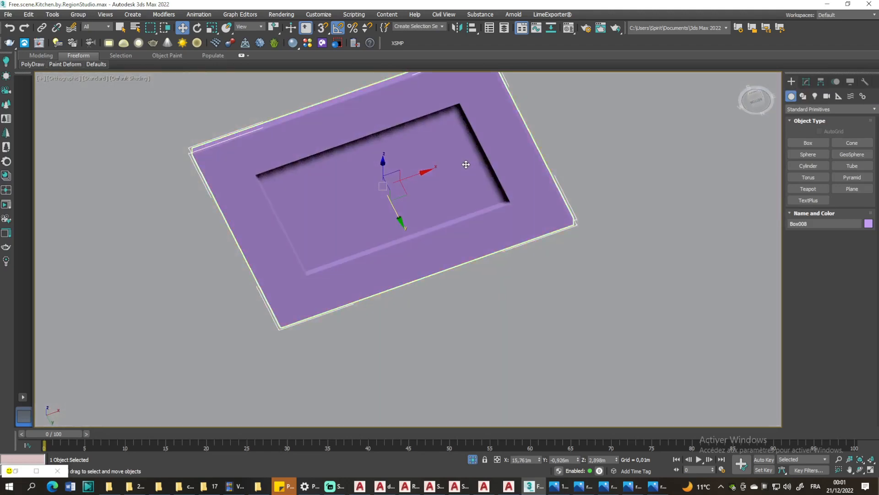
# End the box's isolation and display the whole room in a wireframe top view
pyautogui.press('t')
pyautogui.press('z')
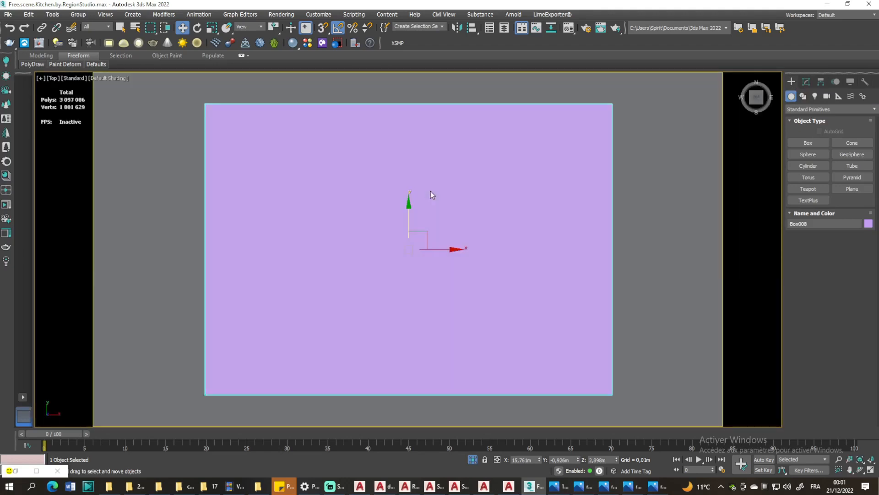
pyautogui.scroll(-5, 431, 195)
pyautogui.rightClick(430, 191)
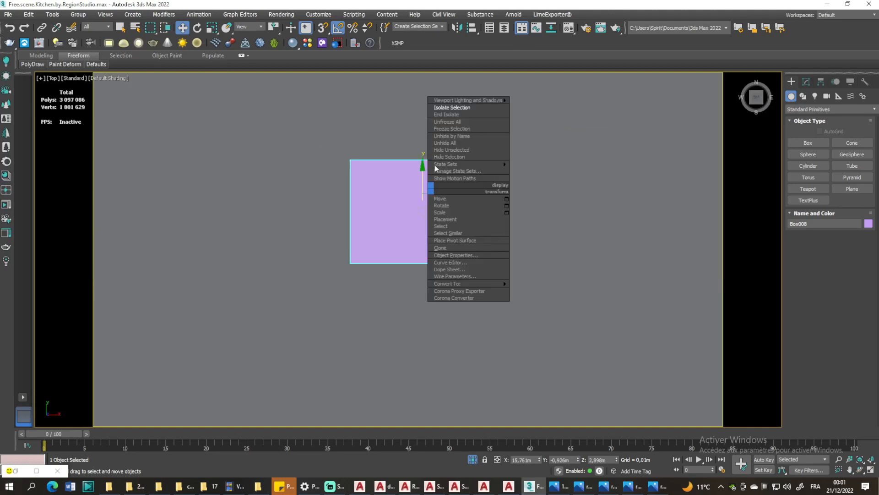
pyautogui.click(439, 114)
pyautogui.keyDown('alt'); pyautogui.moveTo(449, 231); pyautogui.dragTo(452, 210, button='middle'); pyautogui.keyUp('alt')
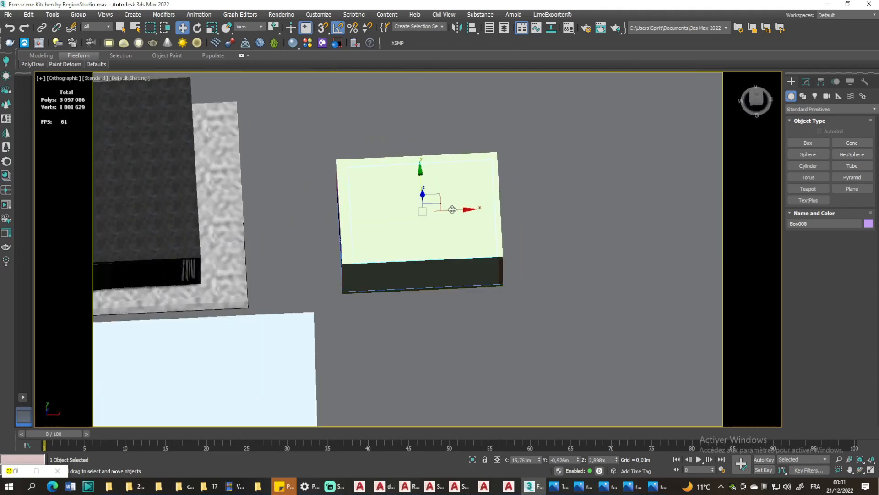
pyautogui.press('t')
pyautogui.press('F3')
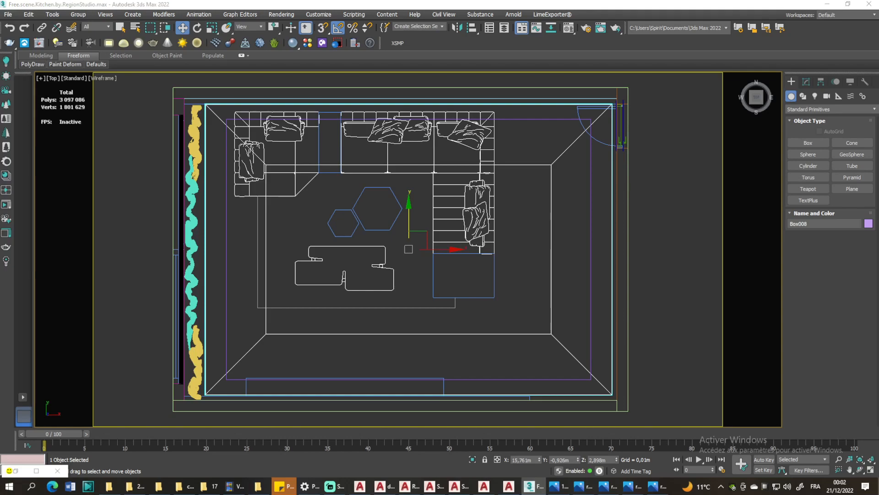
pyautogui.press('super+d')
pyautogui.press('super+d')
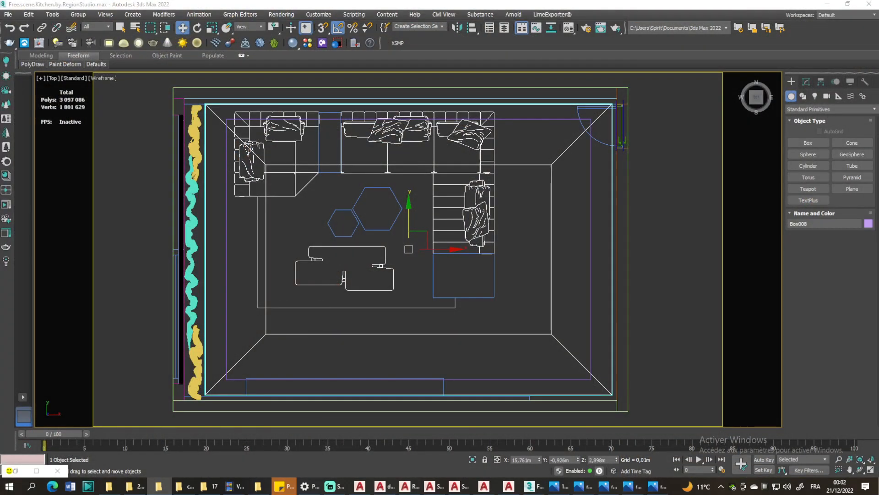
# Merge the sofa set file into the scene beside the room's door-side wall and dismiss the Scene Converter
pyautogui.moveTo(878, 240); pyautogui.dragTo(383, 243)
pyautogui.click(397, 259)
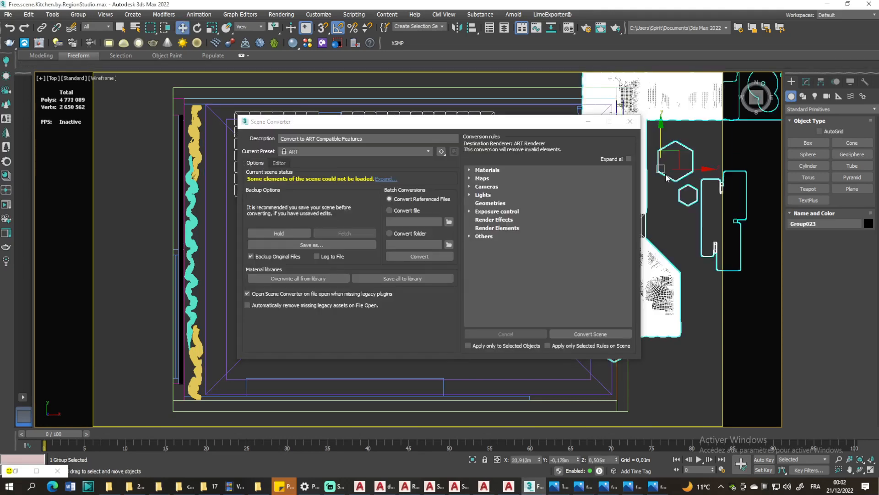
pyautogui.click(631, 121)
pyautogui.scroll(-3, 571, 196)
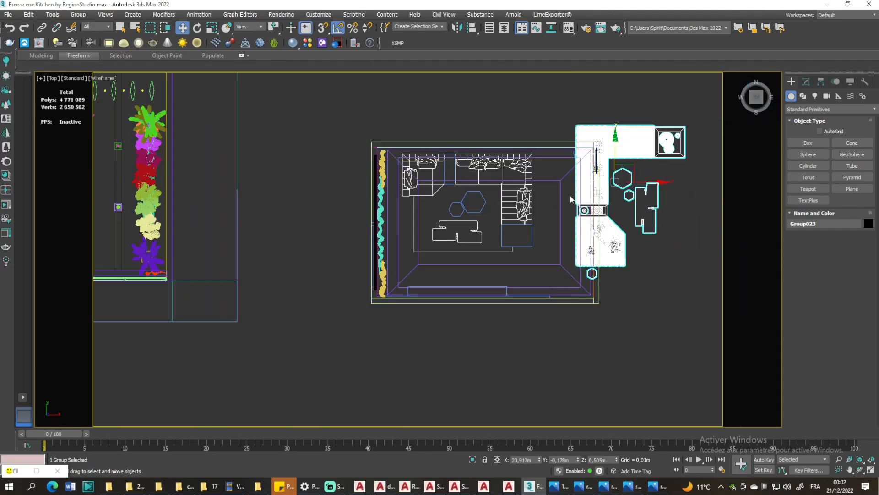
pyautogui.moveTo(570, 196); pyautogui.dragTo(409, 215, button='middle')
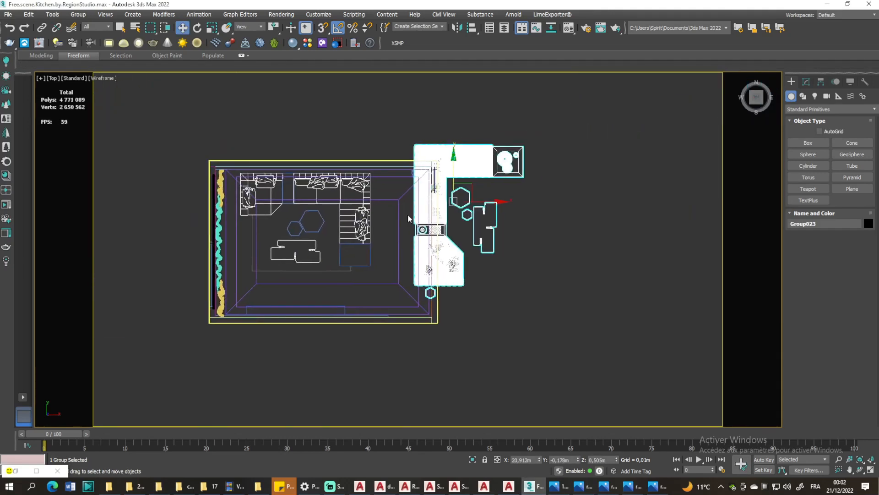
pyautogui.click(215, 29)
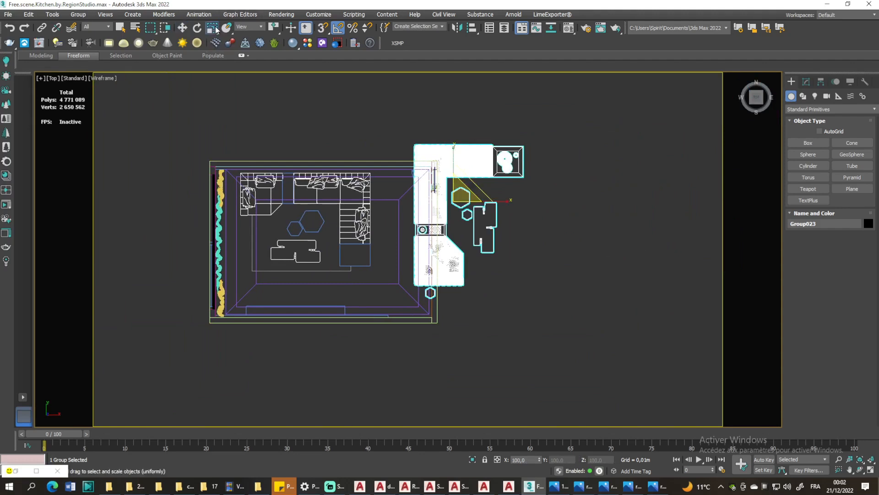
pyautogui.click(182, 28)
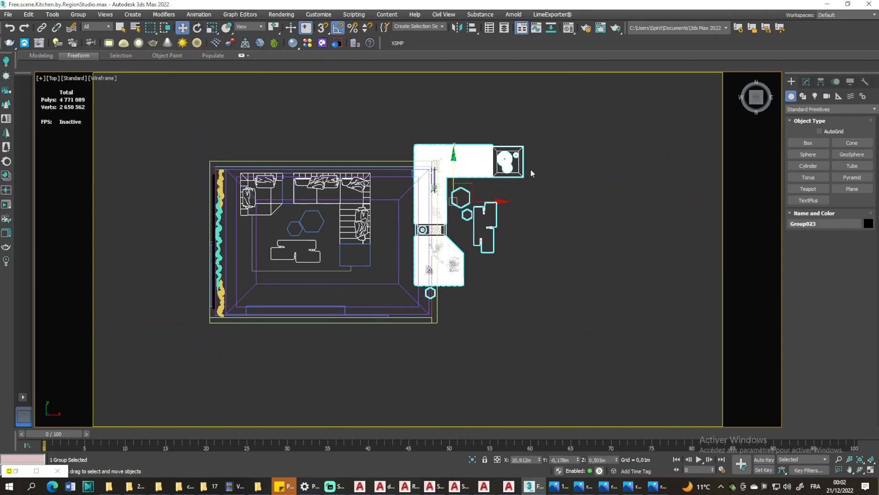
pyautogui.scroll(2, 530, 168)
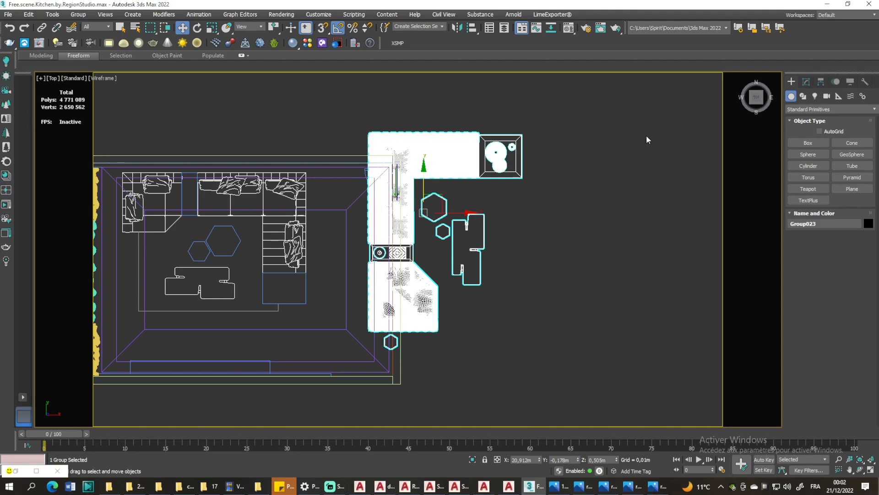
# Load the Bitmap/Photometric Paths utility and open its path editor for the scene's resources
pyautogui.click(865, 82)
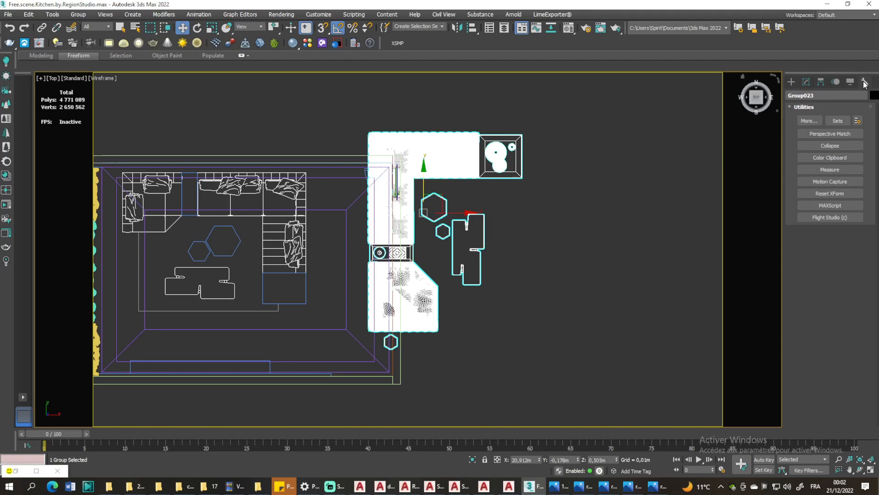
pyautogui.click(810, 121)
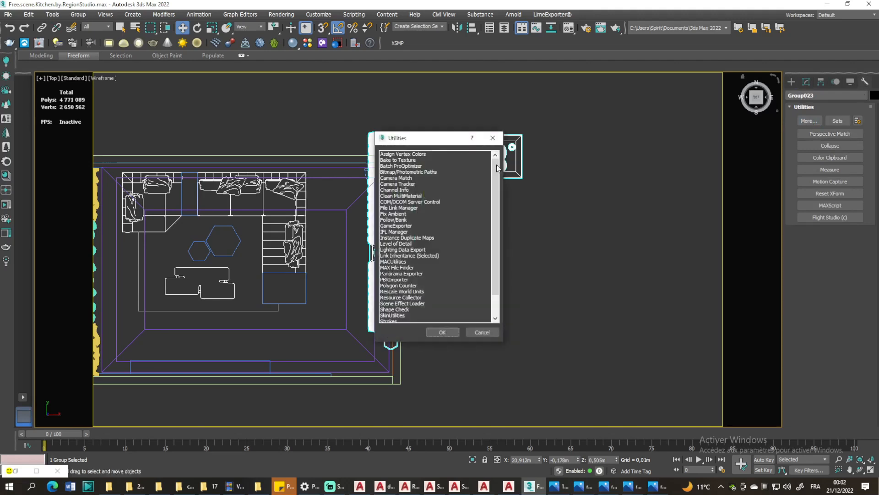
pyautogui.click(395, 173)
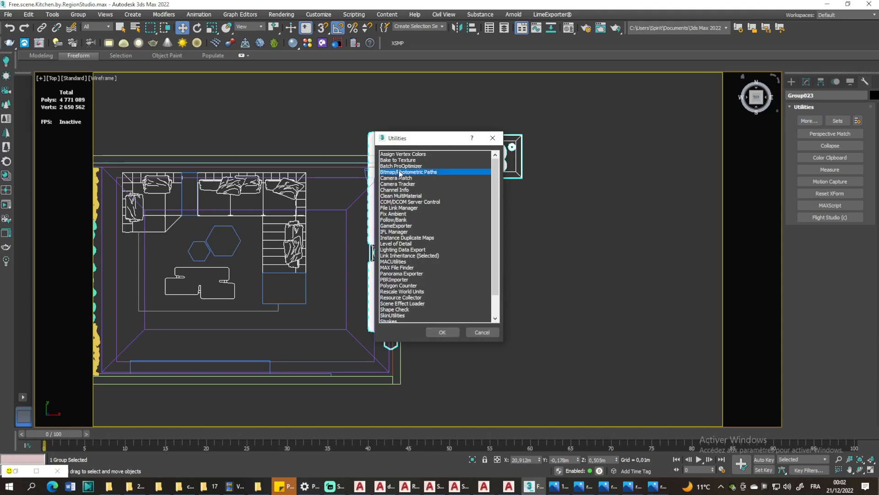
pyautogui.click(442, 333)
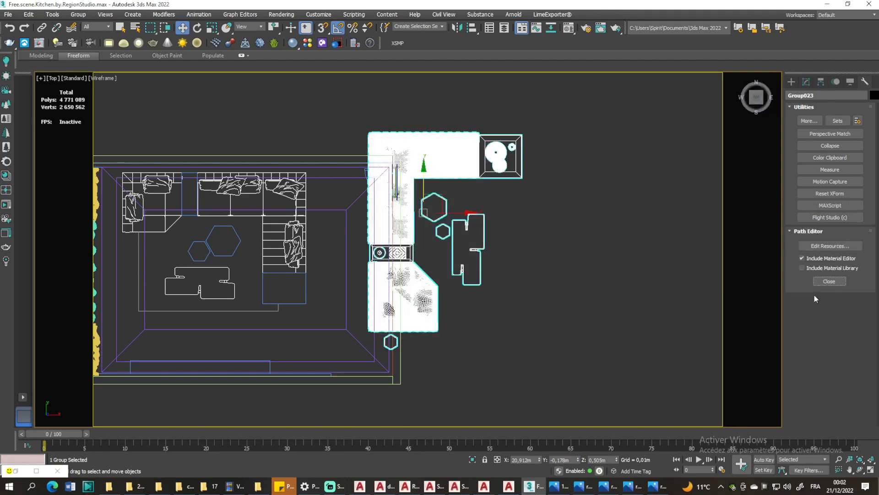
pyautogui.click(832, 246)
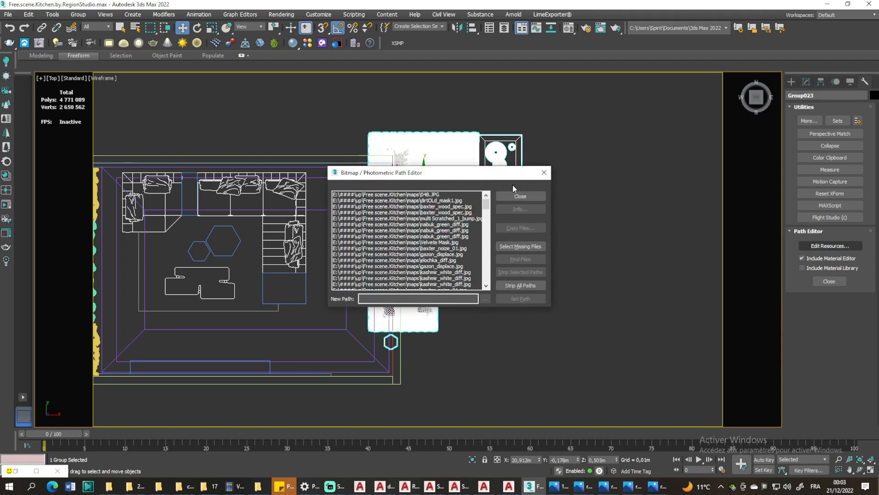
# Select all missing map files in the path editor and look through the selected entries
pyautogui.click(523, 246)
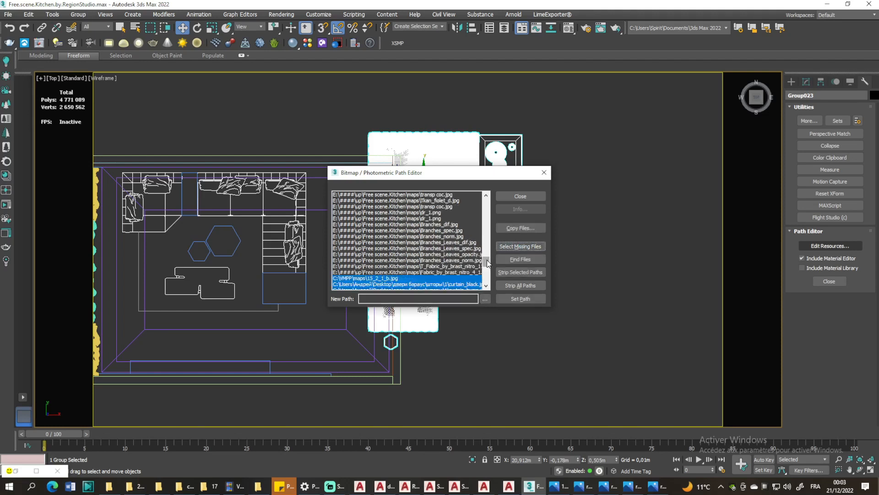
pyautogui.moveTo(488, 260); pyautogui.dragTo(487, 277)
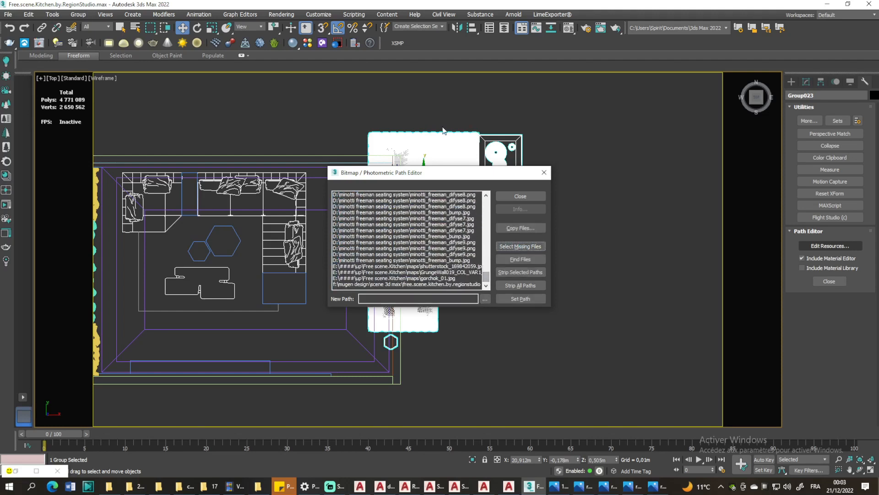
pyautogui.click(519, 246)
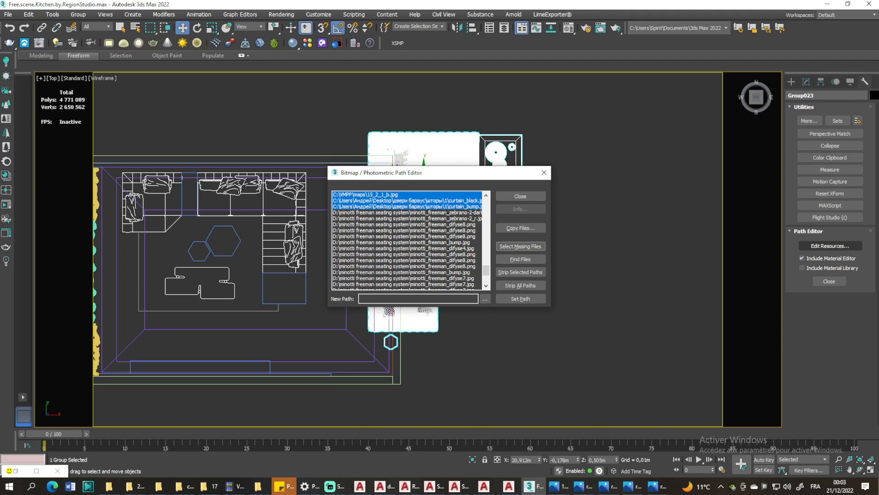
# Start choosing a new path for the missing maps and browse to the folder F:\3DSKY\SOFA
pyautogui.click(485, 299)
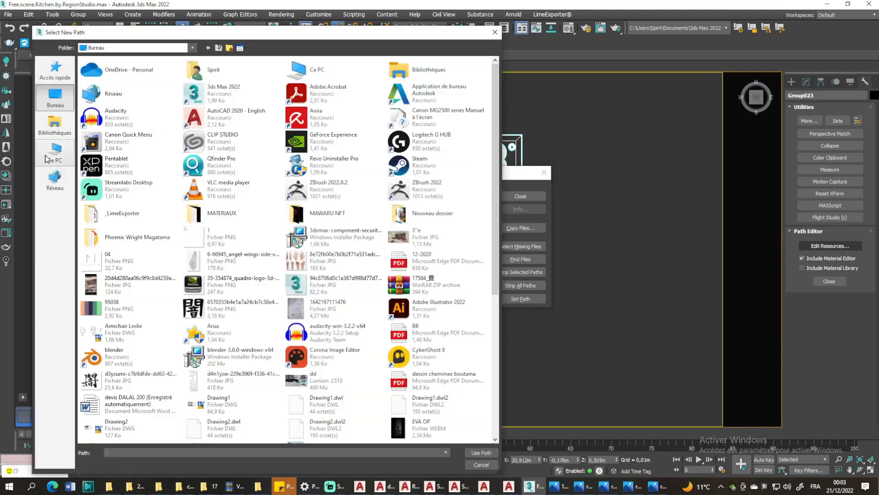
pyautogui.click(47, 157)
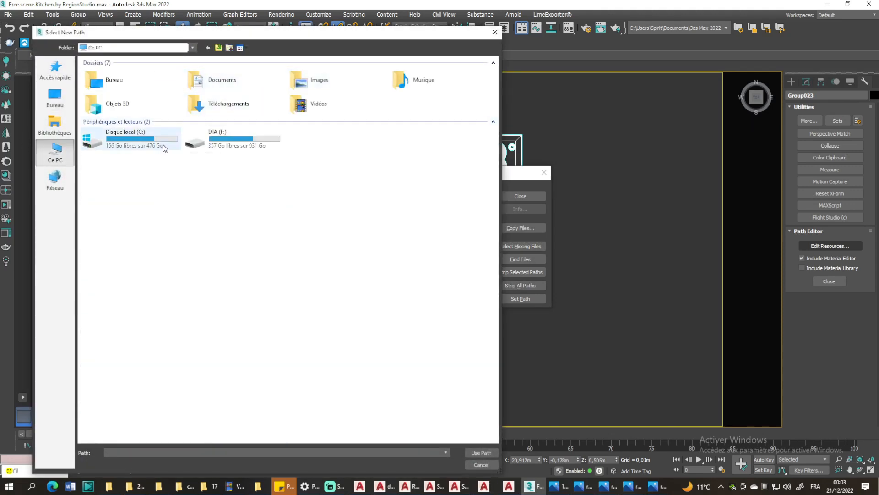
pyautogui.doubleClick(230, 143)
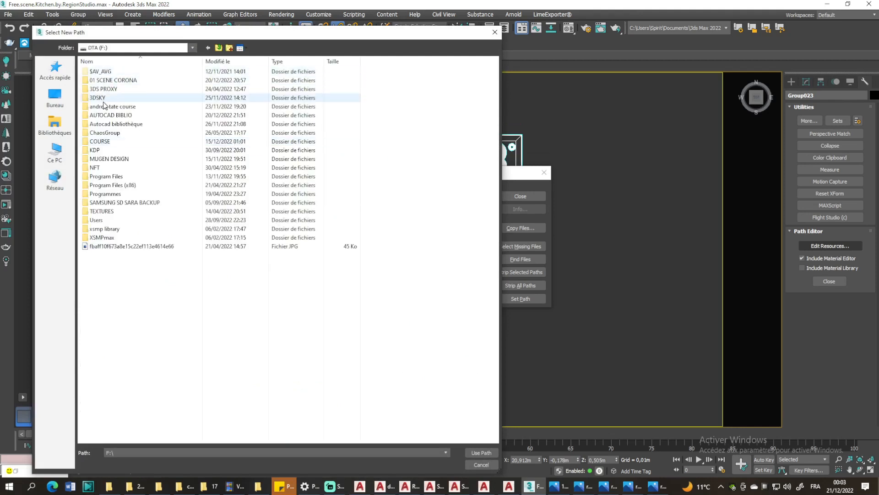
pyautogui.doubleClick(138, 98)
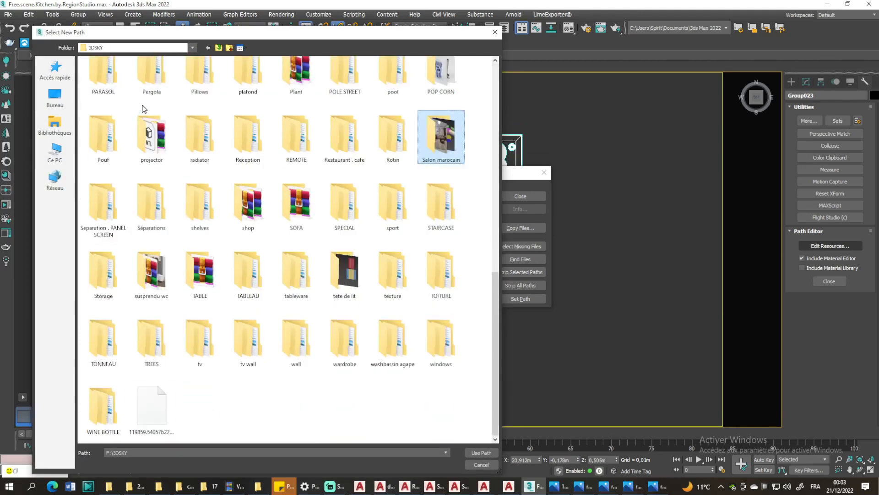
pyautogui.press('s')
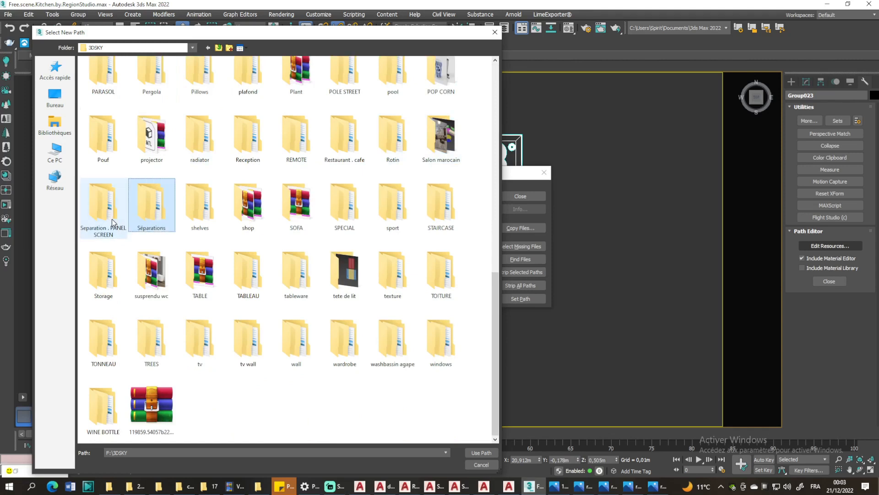
pyautogui.click(200, 204)
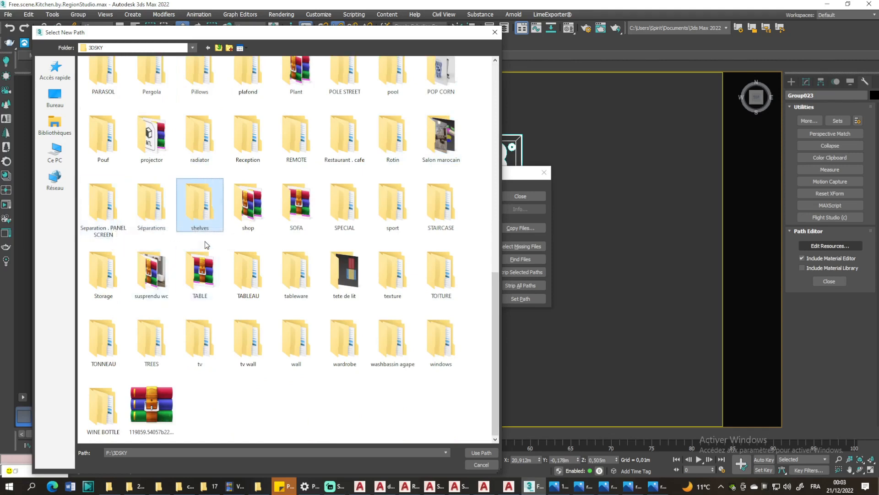
pyautogui.press('Right')
pyautogui.doubleClick(302, 211)
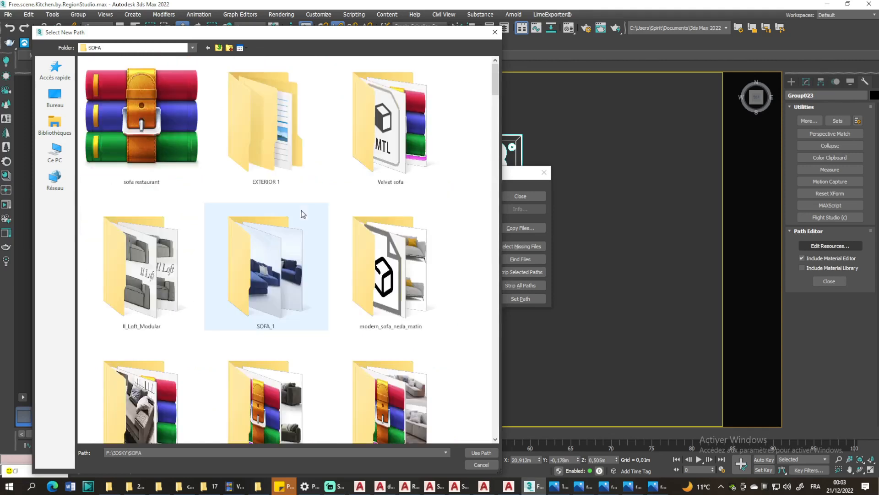
# Find the MINOTTI FREEMAN folder among the sofa folders and use it as the new map path
pyautogui.click(291, 238)
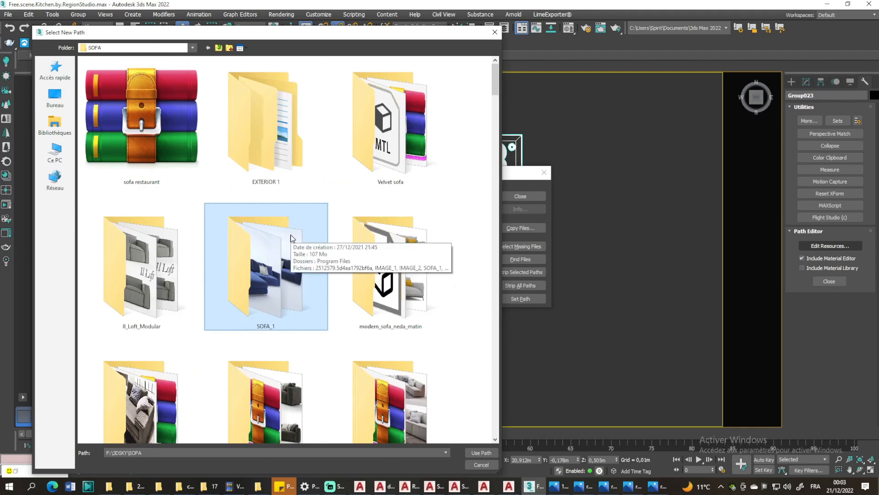
pyautogui.press('m')
pyautogui.press('m')
pyautogui.press('m')
pyautogui.press('m')
pyautogui.press('m')
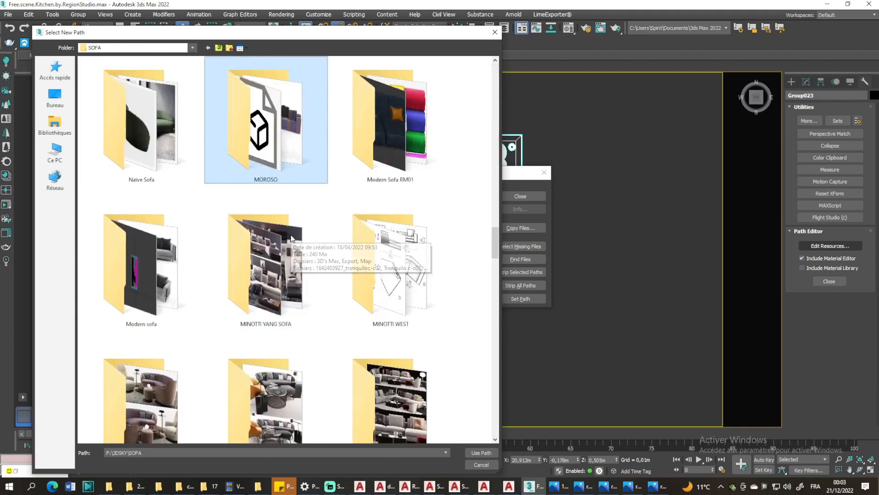
pyautogui.press('m')
pyautogui.press('m')
pyautogui.press('m')
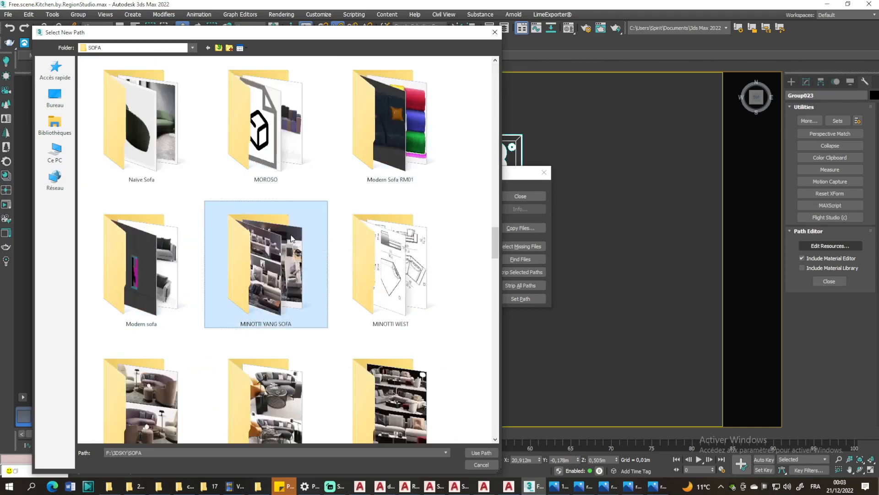
pyautogui.press('m')
pyautogui.press('m')
pyautogui.press('m')
pyautogui.press('m')
pyautogui.press('m')
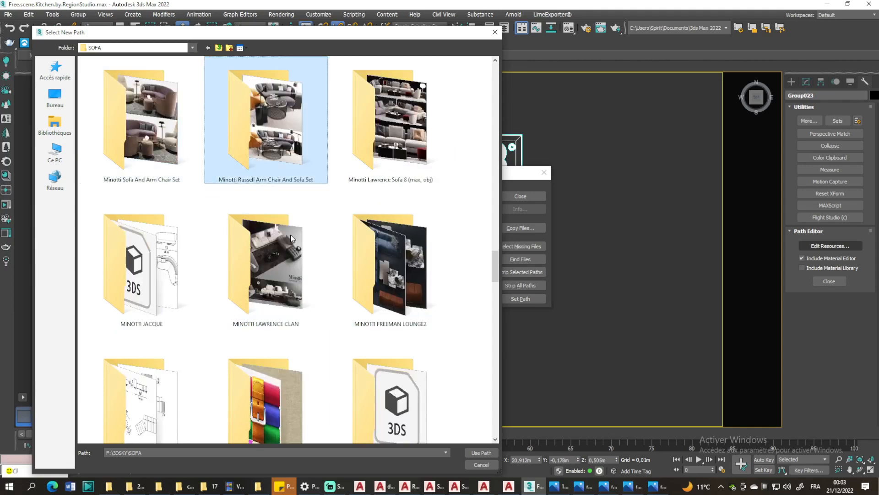
pyautogui.scroll(-4, 291, 238)
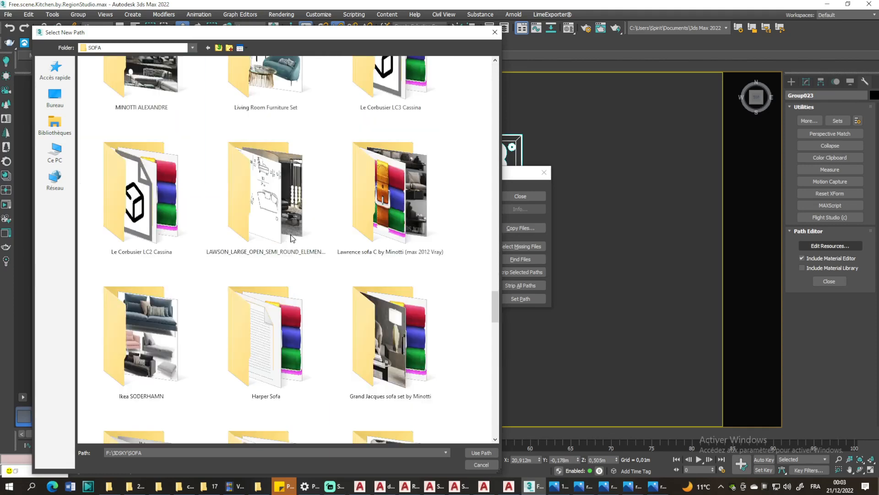
pyautogui.press('m')
pyautogui.press('m')
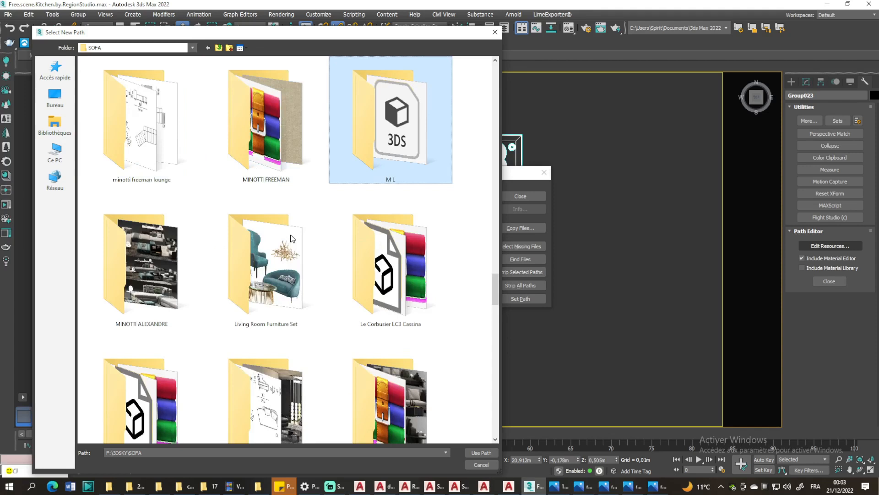
pyautogui.click(240, 106)
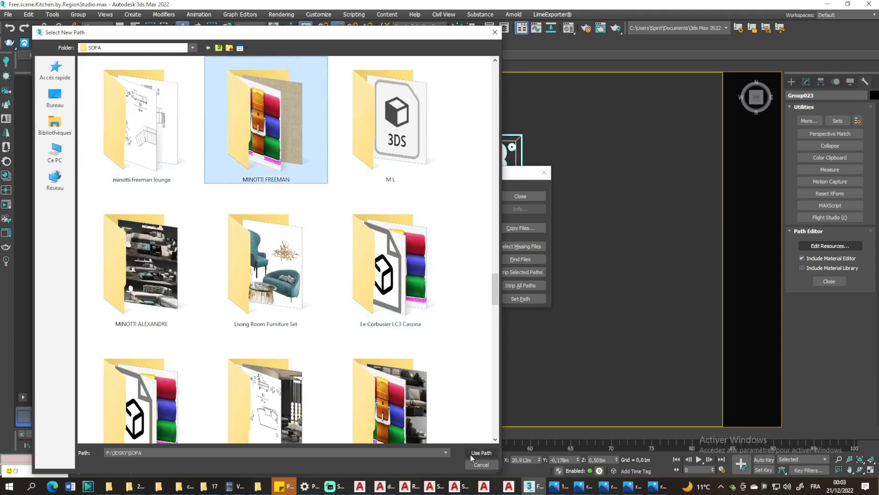
pyautogui.doubleClick(258, 115)
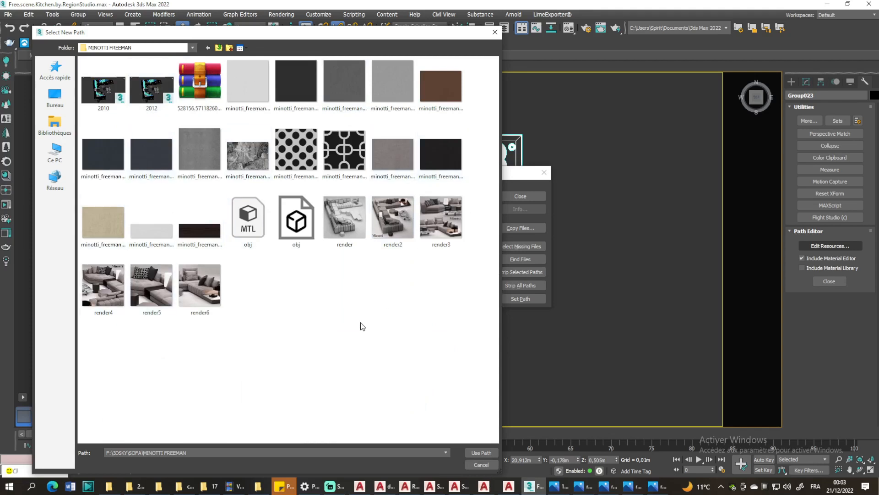
pyautogui.click(485, 452)
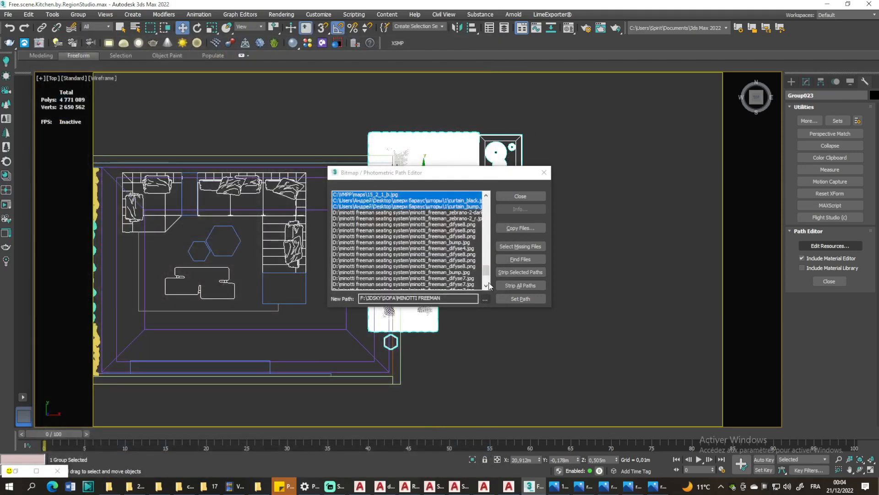
# Apply the new path to the selected missing maps and close the path editor
pyautogui.click(507, 300)
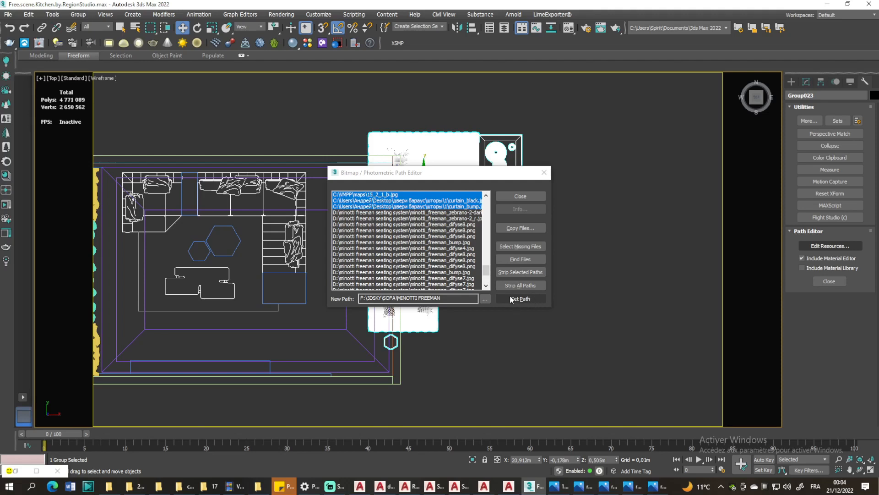
pyautogui.click(516, 300)
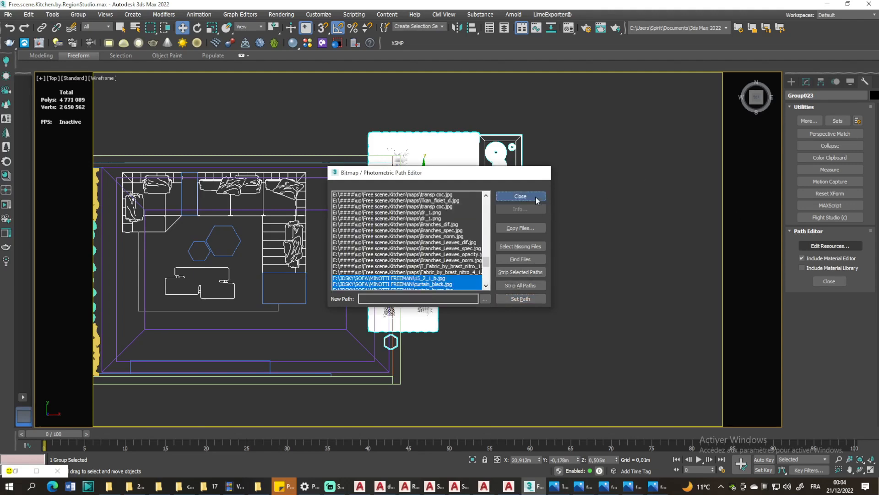
pyautogui.click(536, 197)
# Show the merged sofa set shaded in an angled view and examine its fabric and cushion textures up close
pyautogui.press('F3')
pyautogui.keyDown('alt'); pyautogui.moveTo(466, 213); pyautogui.dragTo(419, 180, button='middle'); pyautogui.keyUp('alt')
pyautogui.scroll(5, 418, 179)
pyautogui.scroll(4, 598, 319)
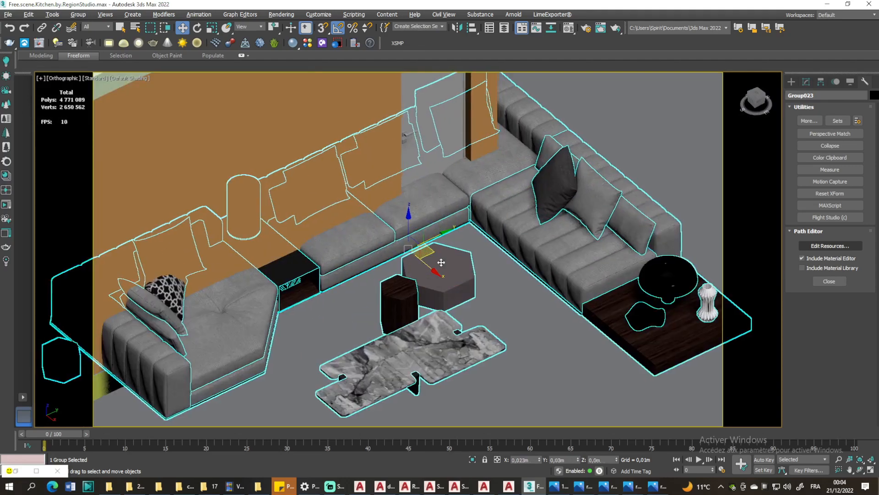
pyautogui.scroll(8, 322, 332)
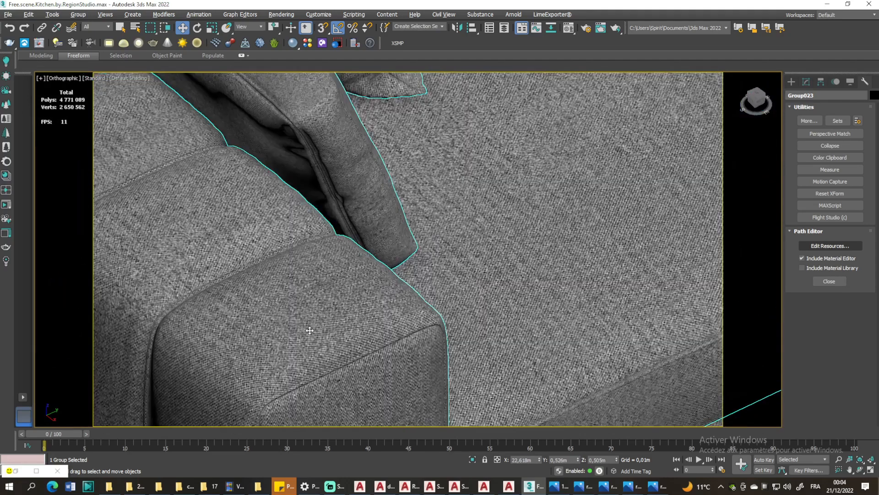
pyautogui.scroll(4, 310, 330)
pyautogui.scroll(-7, 310, 330)
pyautogui.moveTo(312, 330); pyautogui.dragTo(695, 245, button='middle')
pyautogui.moveTo(642, 206); pyautogui.dragTo(287, 332, button='middle')
pyautogui.scroll(-2, 344, 198)
pyautogui.moveTo(345, 198); pyautogui.dragTo(256, 389, button='middle')
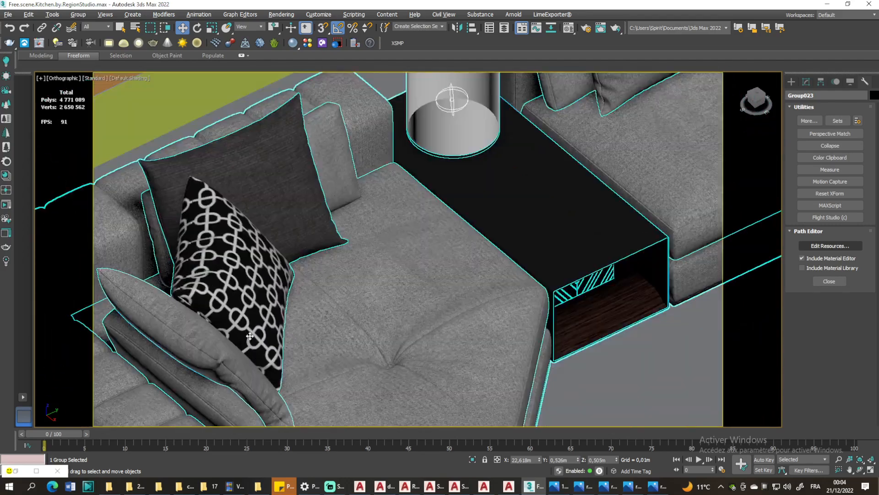
# Examine the marble coffee table and dark wood side table textures up close, and view the whole sofa set
pyautogui.scroll(-2, 251, 340)
pyautogui.moveTo(645, 356); pyautogui.dragTo(242, 154, button='middle')
pyautogui.scroll(5, 384, 217)
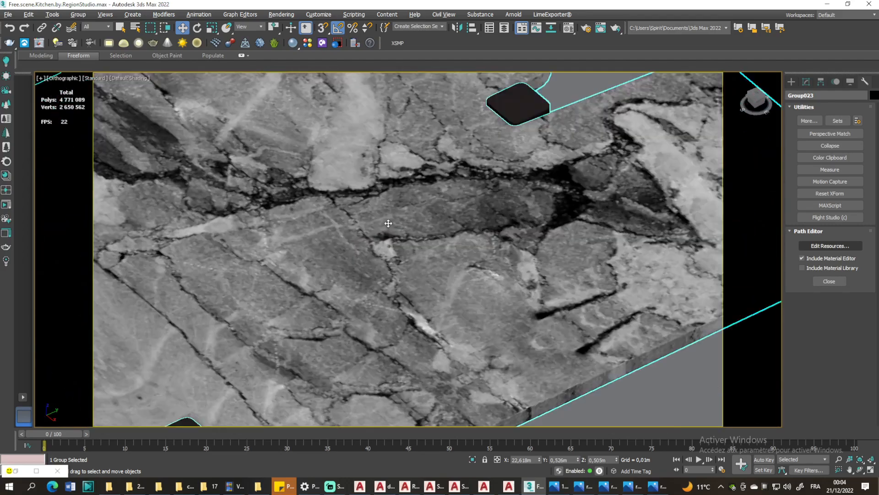
pyautogui.scroll(-5, 395, 229)
pyautogui.moveTo(395, 229); pyautogui.dragTo(225, 330, button='middle')
pyautogui.scroll(6, 420, 329)
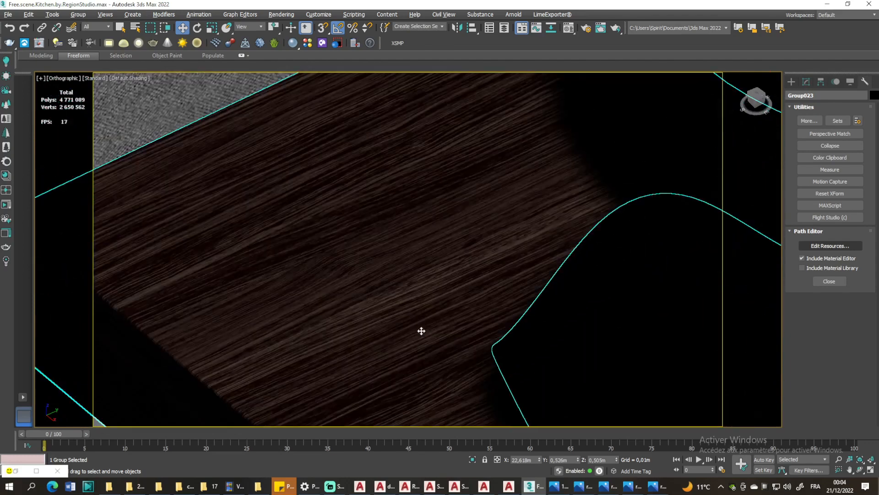
pyautogui.scroll(-2, 421, 331)
pyautogui.scroll(-5, 421, 331)
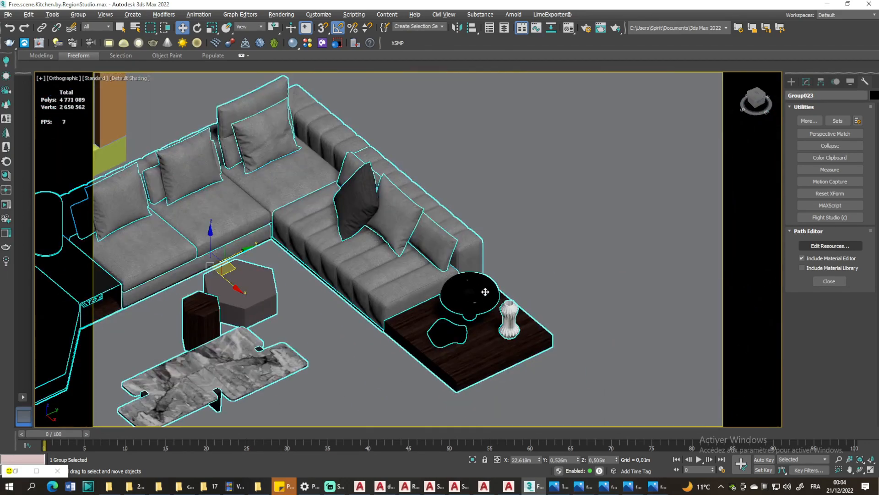
# Rotate the sofa set -90 degrees about the Z axis in the top view
pyautogui.press('t')
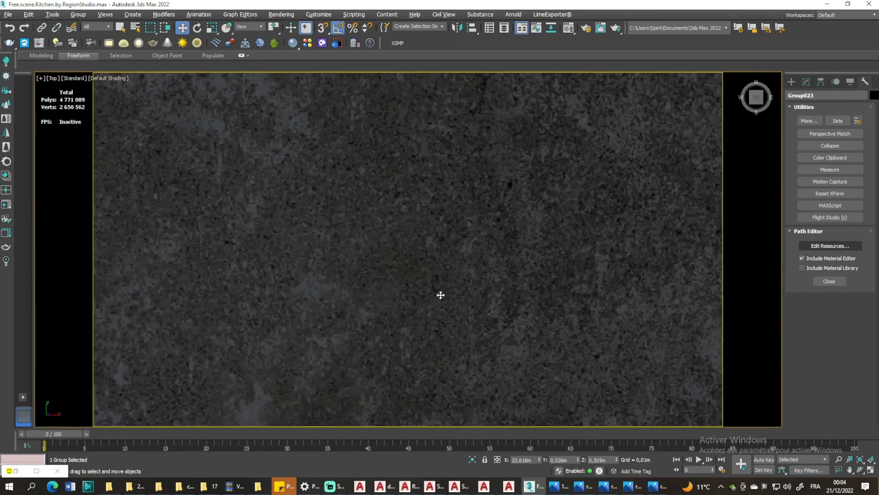
pyautogui.scroll(-8, 440, 294)
pyautogui.scroll(2, 398, 252)
pyautogui.scroll(3, 397, 252)
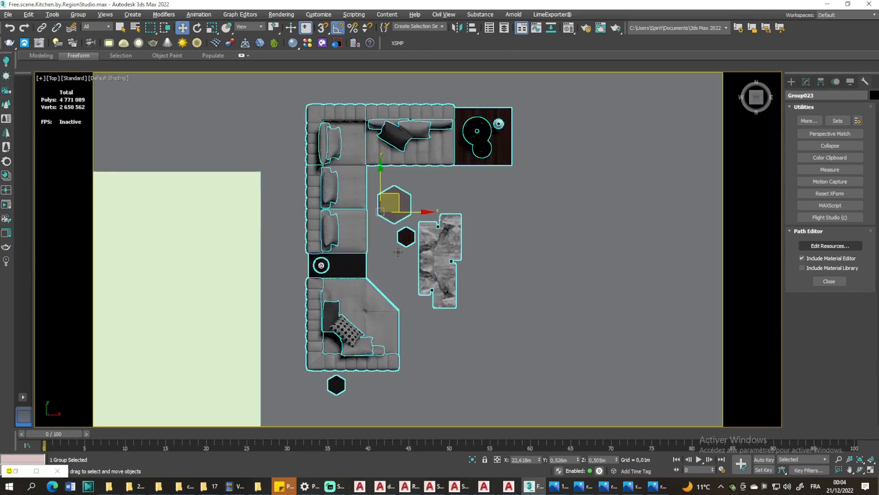
pyautogui.click(198, 29)
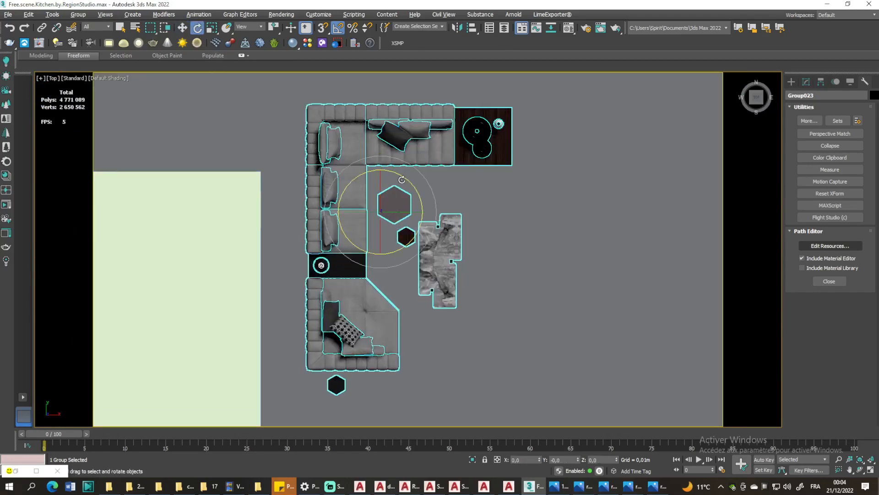
pyautogui.moveTo(403, 181)
pyautogui.mouseDown()
pyautogui.moveTo(418, 189)
pyautogui.moveTo(405, 178)
pyautogui.mouseUp()
pyautogui.moveTo(407, 179); pyautogui.dragTo(451, 187)
pyautogui.moveTo(451, 187); pyautogui.dragTo(598, 178, button='middle')
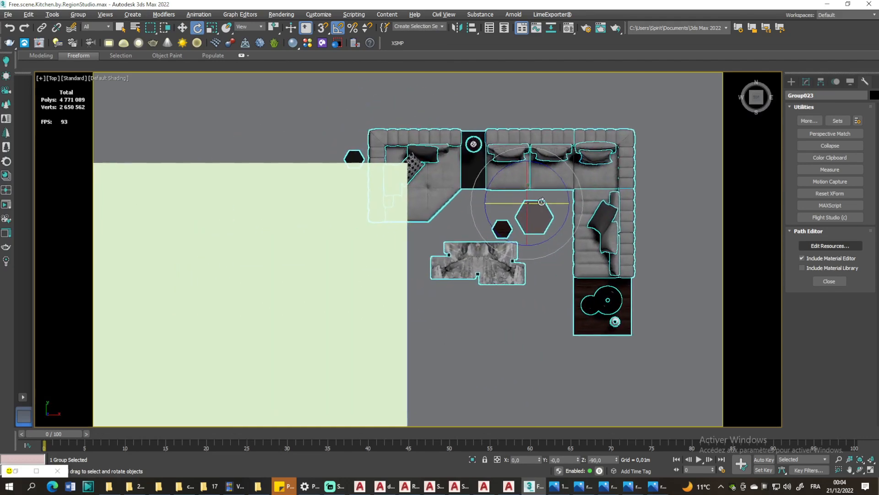
pyautogui.click(78, 14)
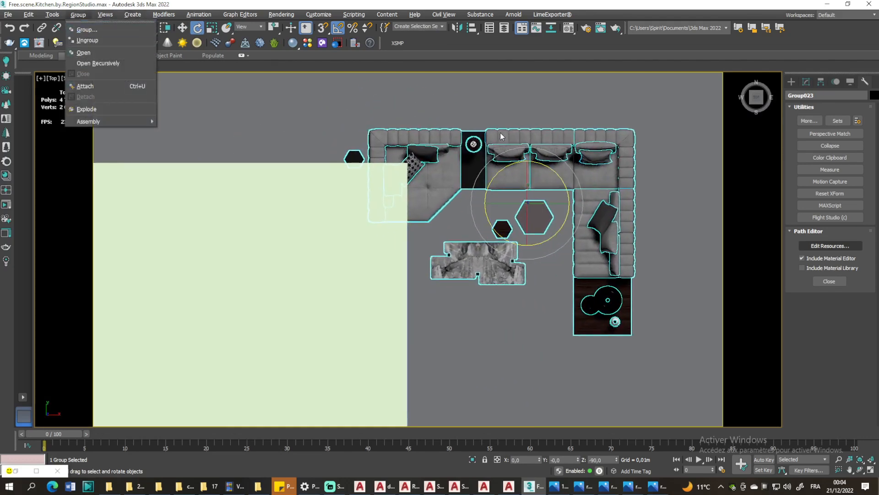
pyautogui.click(464, 121)
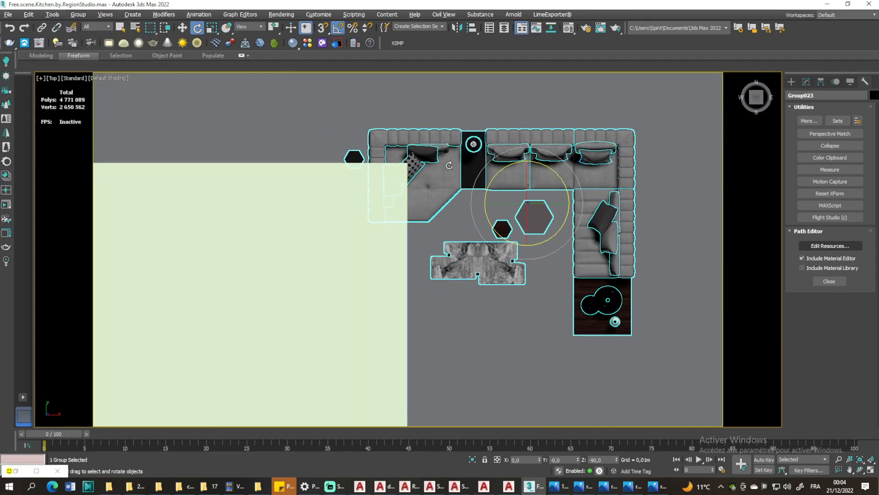
pyautogui.click(501, 107)
pyautogui.click(467, 178)
# Show the top view in wireframe and move the sofa set onto the plan's sofa outline, at about X 14.97 m, Y -0.37 m
pyautogui.press('F3')
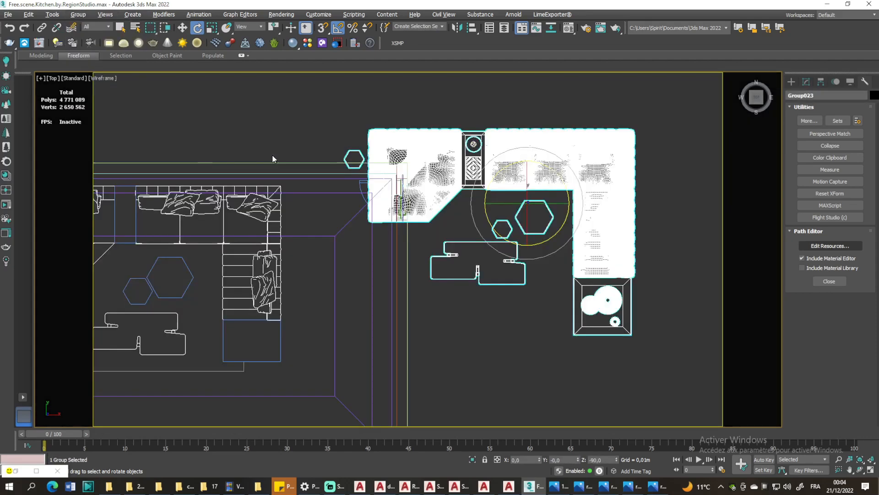
pyautogui.moveTo(197, 156); pyautogui.dragTo(312, 139, button='middle')
pyautogui.scroll(-2, 319, 142)
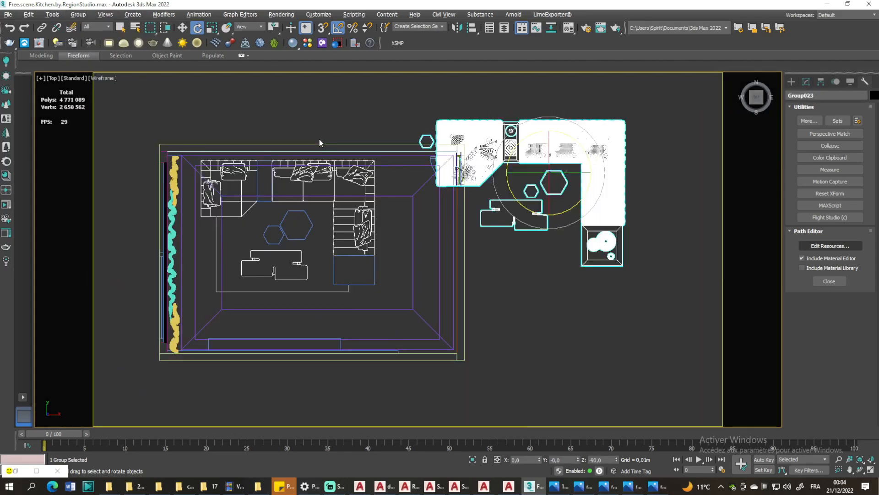
pyautogui.click(182, 29)
pyautogui.moveTo(563, 156); pyautogui.dragTo(326, 195)
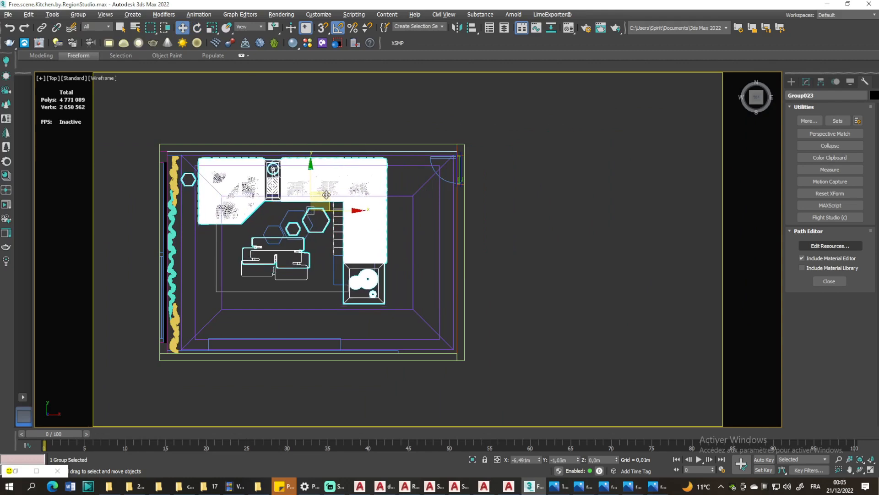
pyautogui.scroll(5, 326, 194)
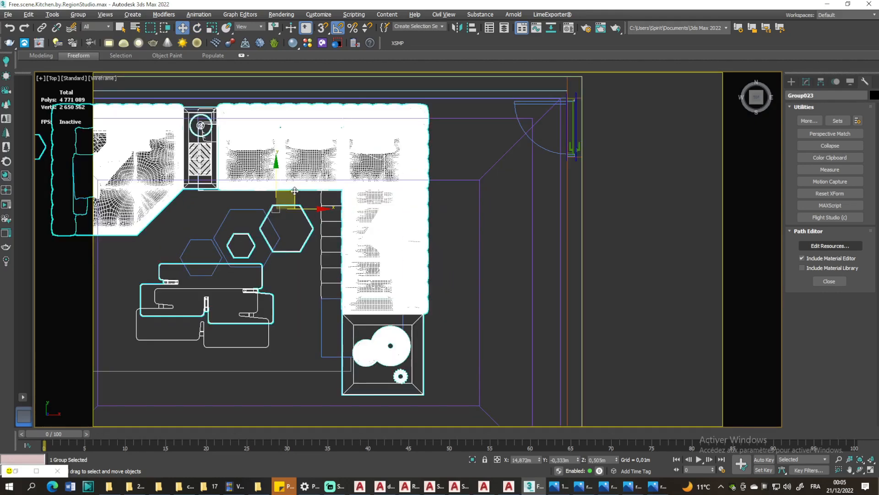
pyautogui.moveTo(294, 191)
pyautogui.mouseDown()
pyautogui.moveTo(309, 279)
pyautogui.moveTo(301, 194)
pyautogui.mouseUp()
# Compare the placed sofa set's backrest, seats and tables with the plan's furniture outlines up close
pyautogui.scroll(8, 220, 97)
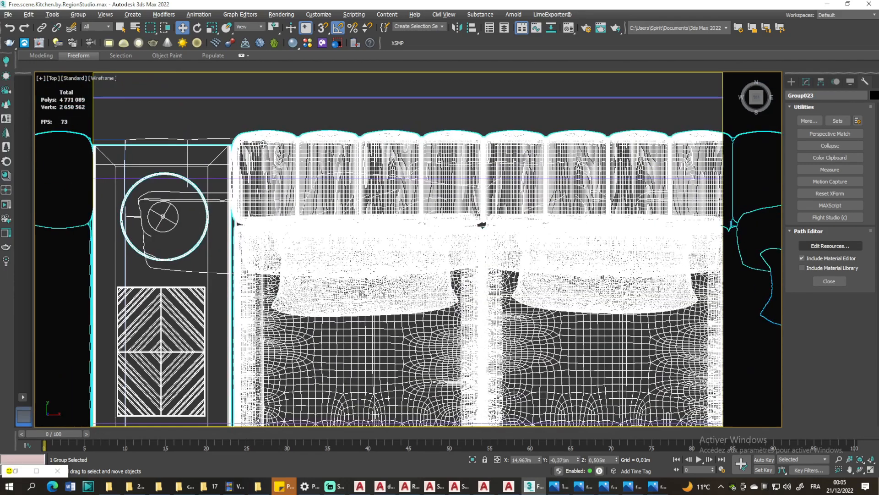
pyautogui.moveTo(290, 368); pyautogui.dragTo(307, 213, button='middle')
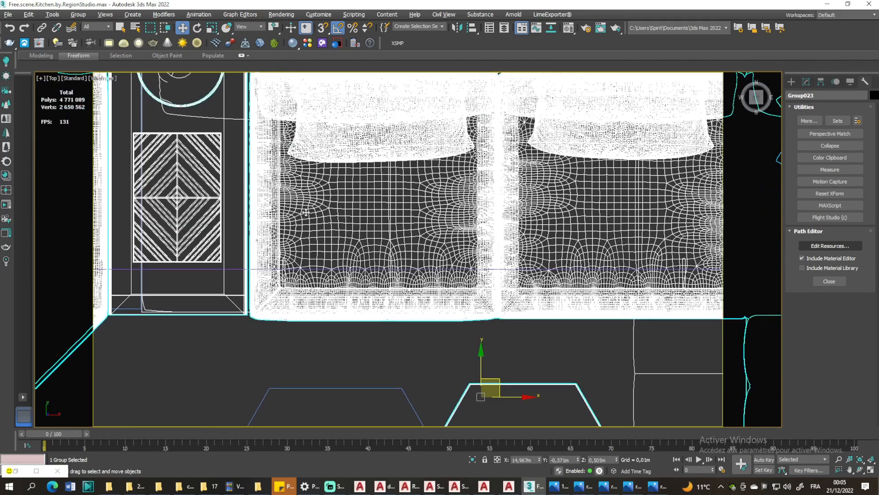
pyautogui.scroll(-4, 288, 280)
pyautogui.scroll(1, 393, 343)
pyautogui.moveTo(394, 343); pyautogui.dragTo(356, 229, button='middle')
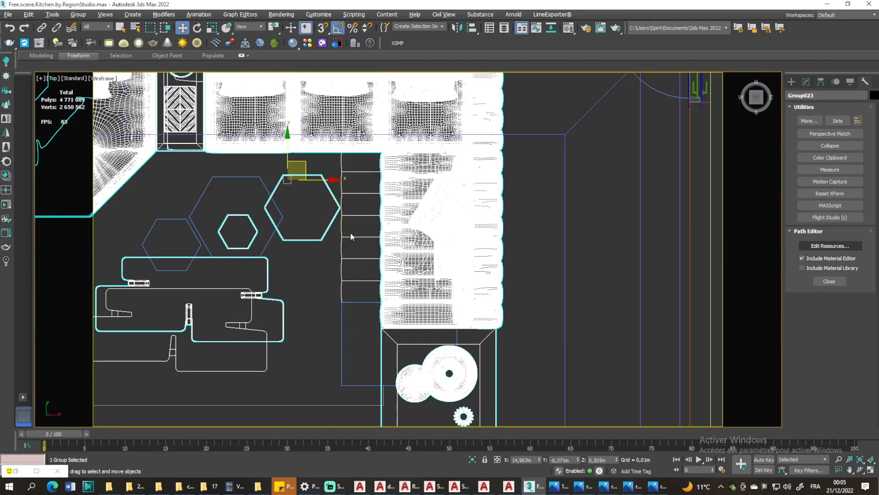
pyautogui.scroll(-1, 374, 222)
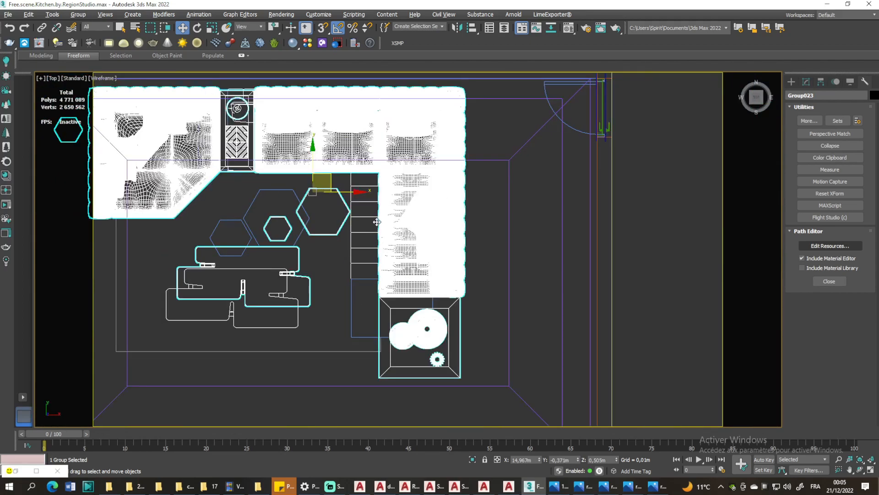
pyautogui.moveTo(374, 221); pyautogui.dragTo(432, 215, button='middle')
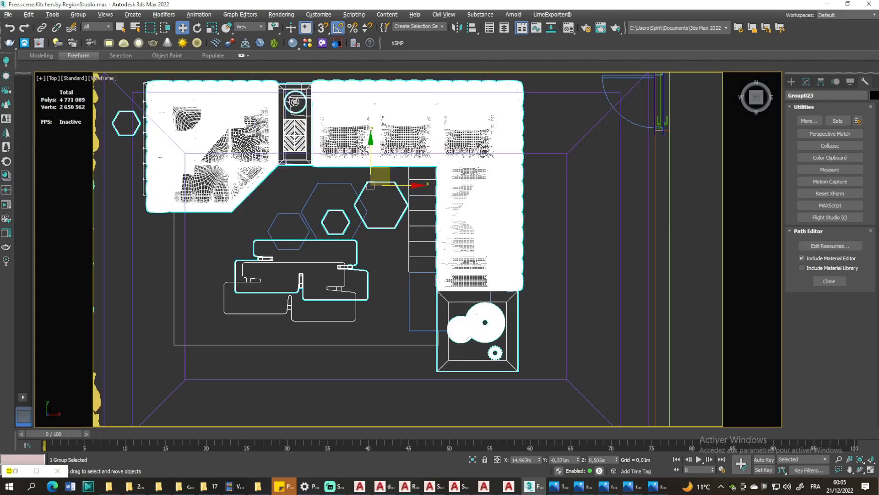
# Deselect the sofa set and examine how it fits within the whole room between the curtains and the door
pyautogui.click(548, 204)
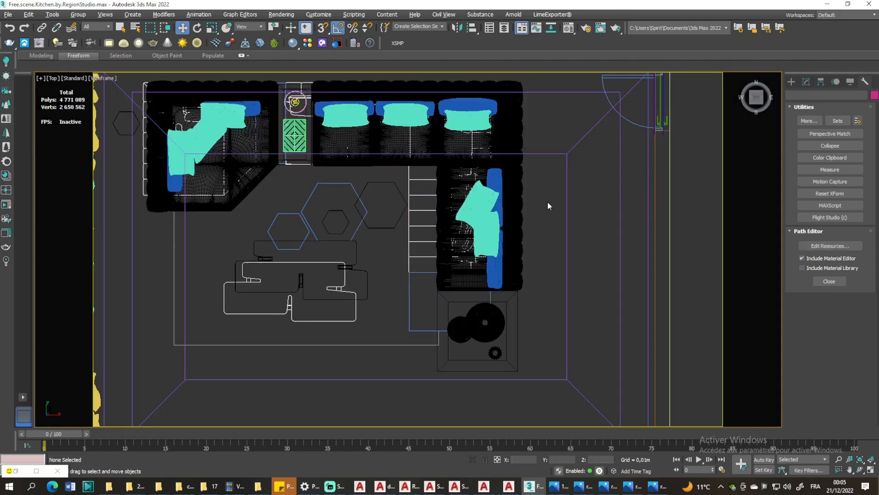
pyautogui.scroll(-2, 548, 204)
pyautogui.moveTo(548, 201); pyautogui.dragTo(482, 201, button='middle')
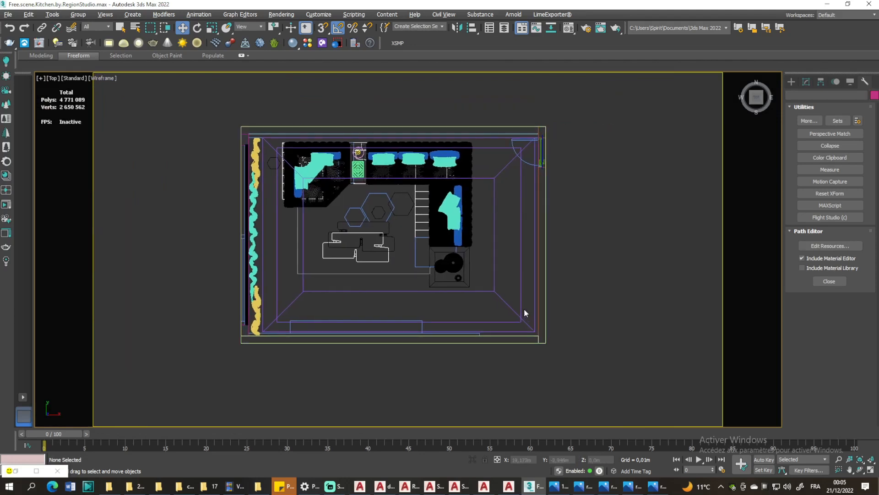
pyautogui.scroll(2, 347, 229)
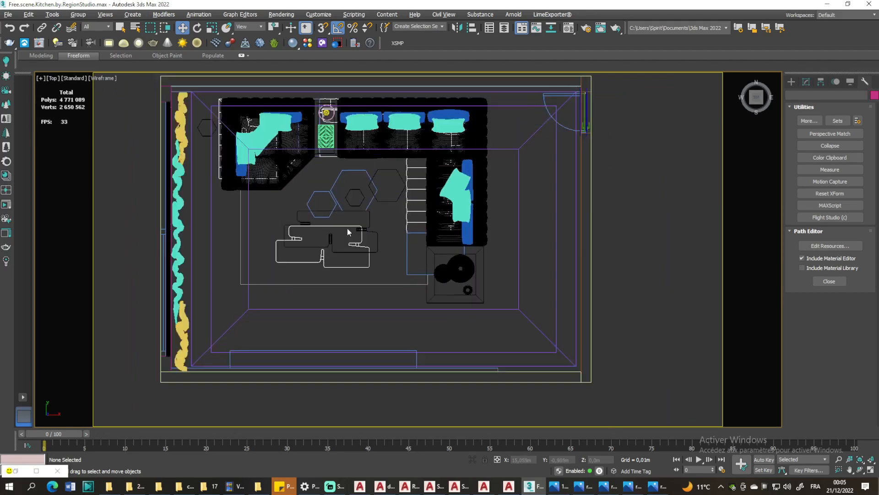
pyautogui.scroll(-1, 347, 229)
pyautogui.moveTo(304, 119); pyautogui.dragTo(315, 142, button='middle')
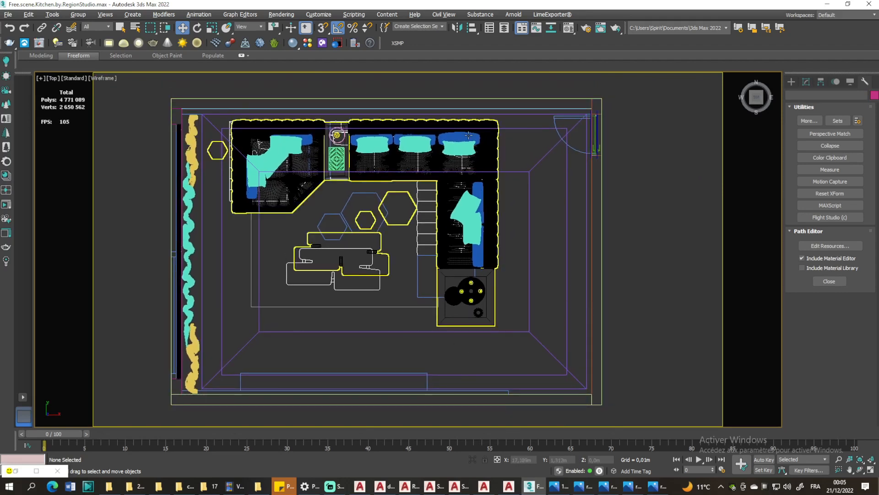
pyautogui.moveTo(426, 158); pyautogui.dragTo(432, 163, button='middle')
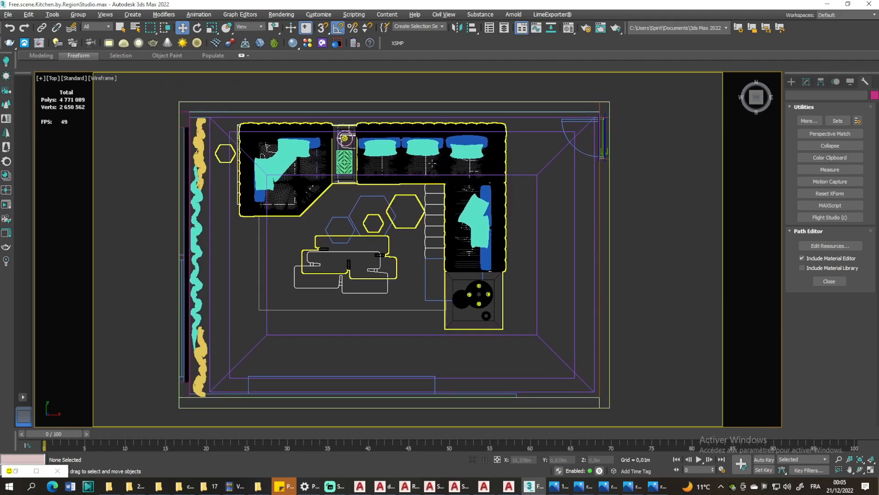